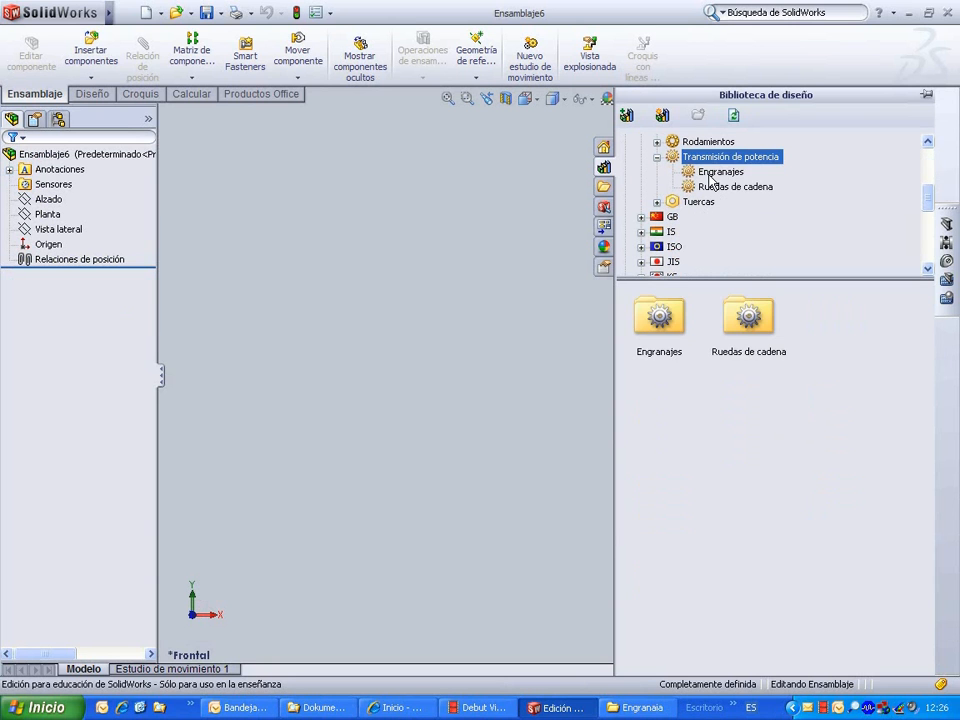
- Insert an Engranaje recto spur gear from the library's Engranajes folder into the assembly and choose module 2
{"action": "left_click", "coordinate": [711, 174]}
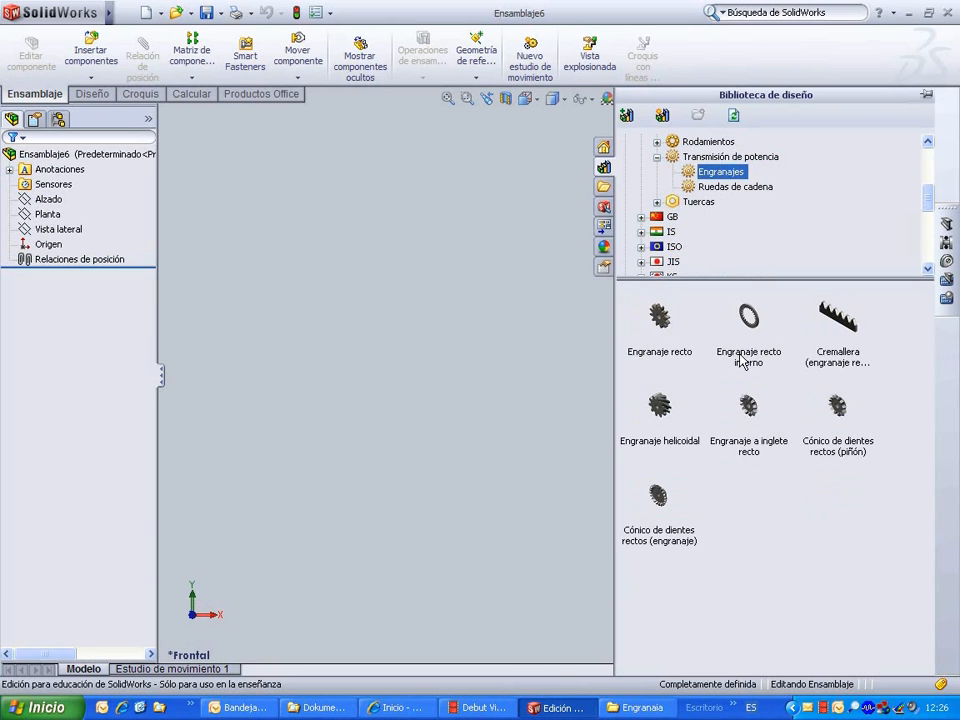
{"action": "left_click", "coordinate": [660, 316]}
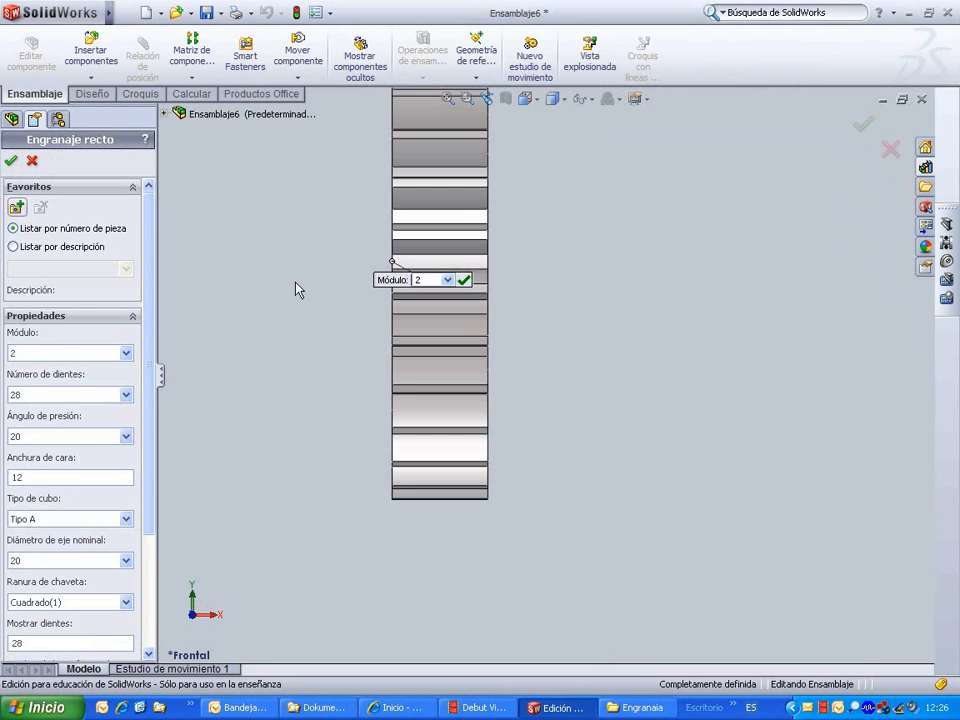
{"action": "left_click", "coordinate": [125, 356]}
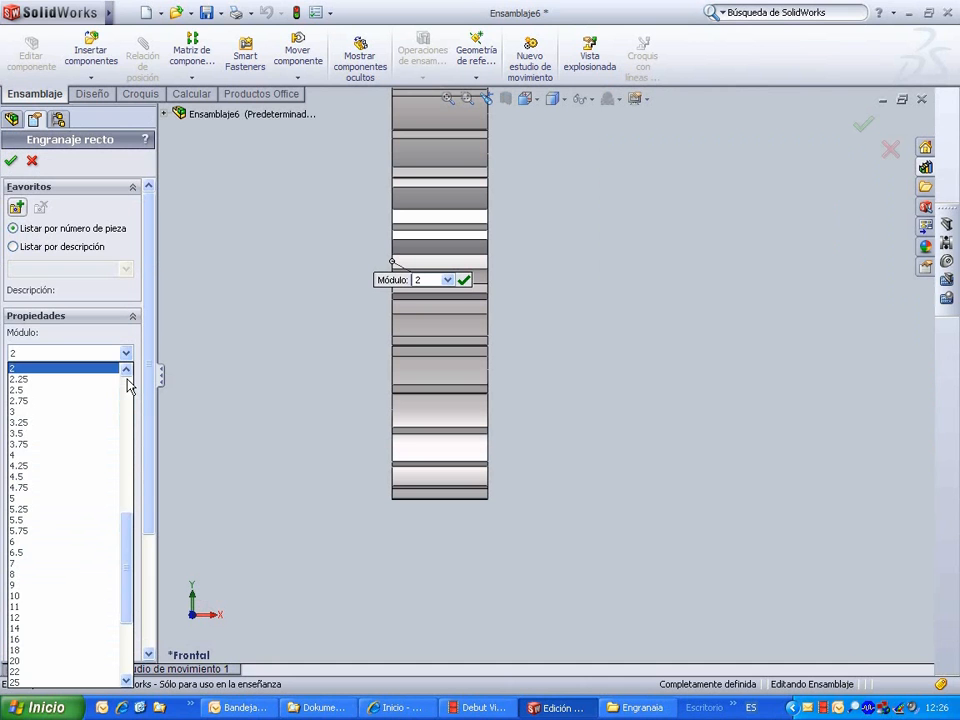
{"action": "left_click", "coordinate": [125, 370]}
{"action": "left_click", "coordinate": [125, 371]}
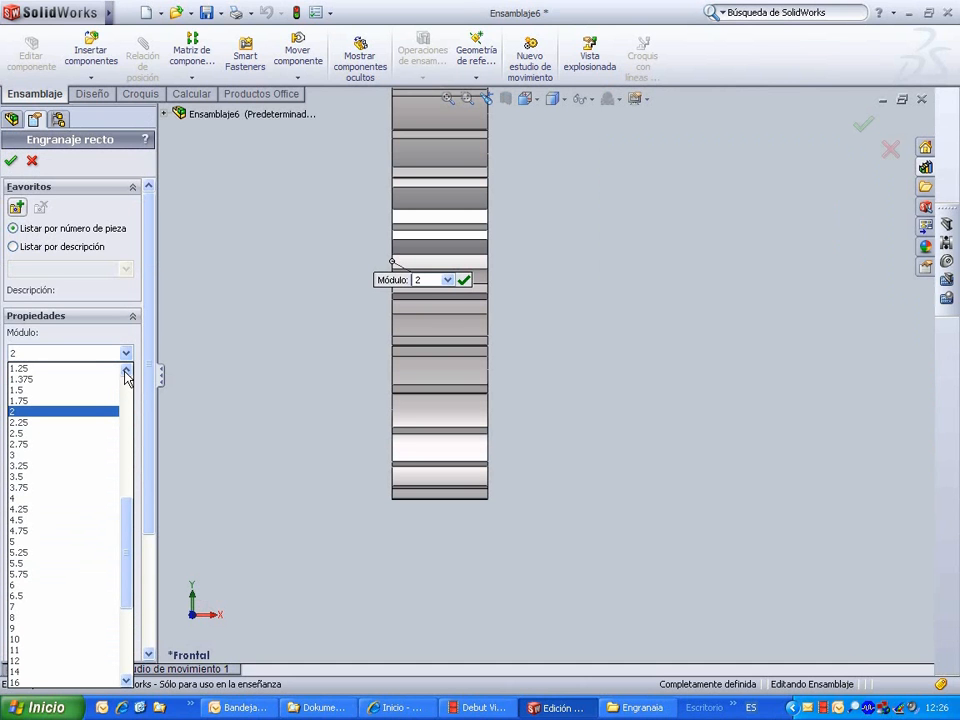
{"action": "left_click", "coordinate": [78, 420]}
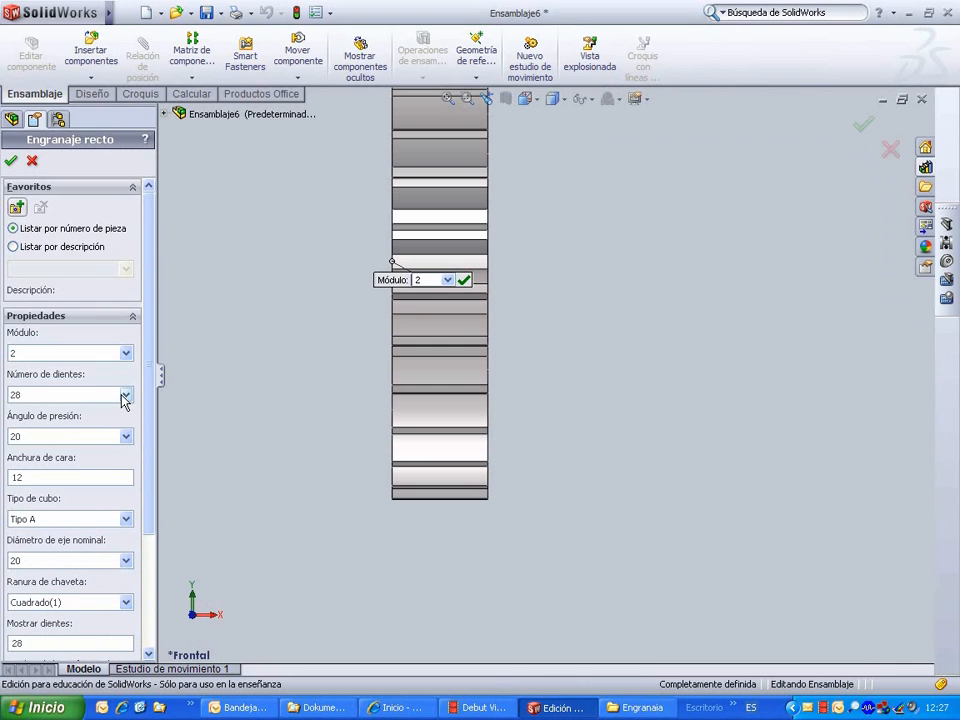
- Set the gear to 30 teeth, a 20° pressure angle and a face width of 14
{"action": "left_click", "coordinate": [125, 396]}
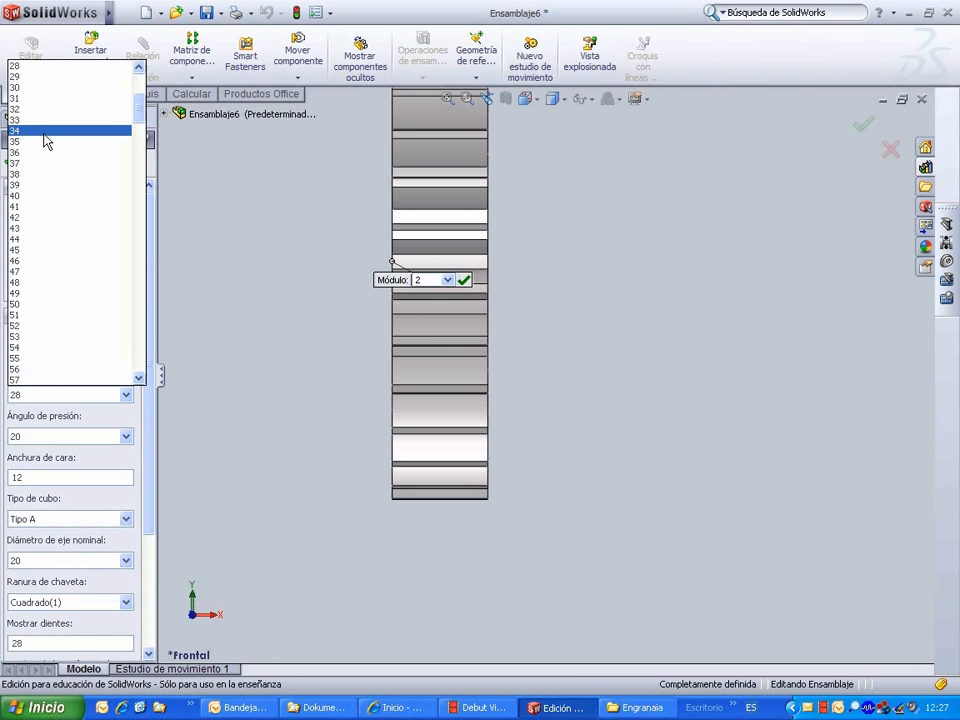
{"action": "left_click", "coordinate": [46, 87]}
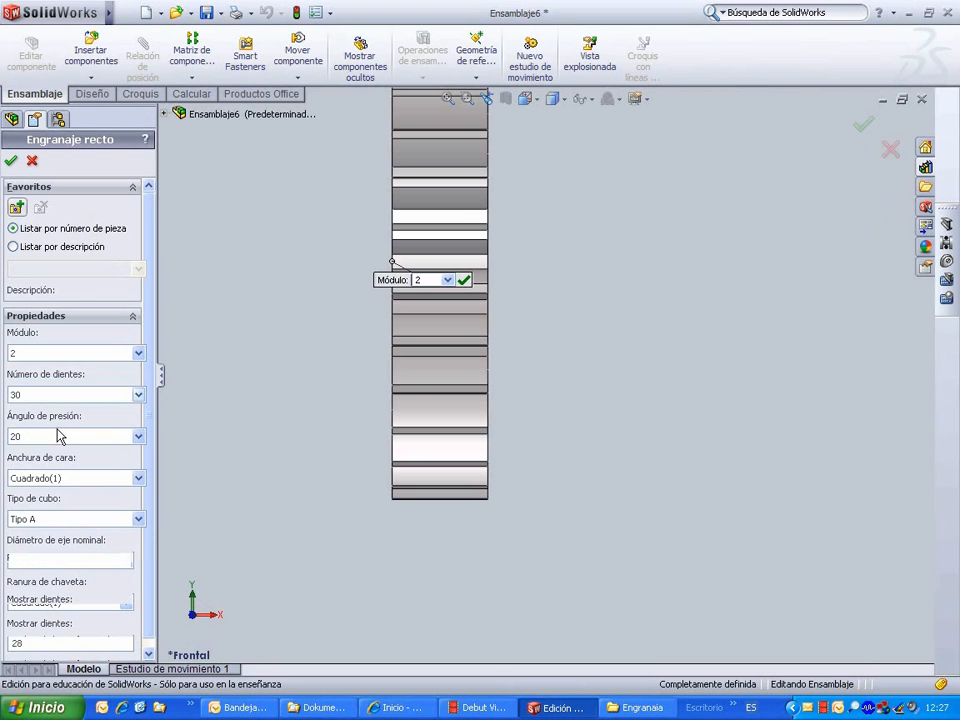
{"action": "left_click", "coordinate": [125, 437]}
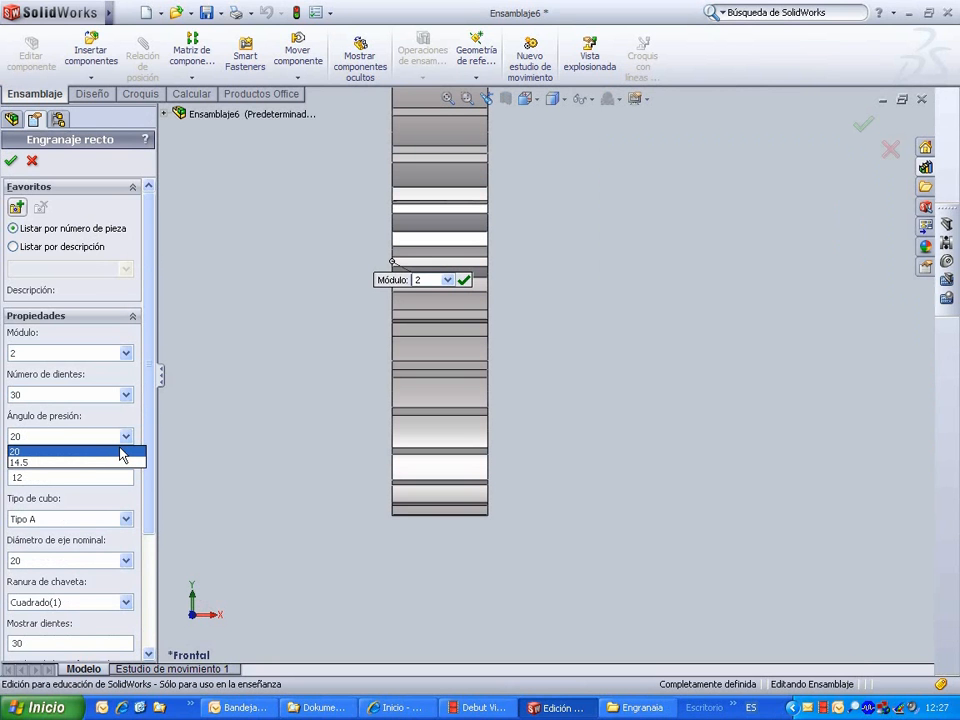
{"action": "left_click", "coordinate": [95, 452]}
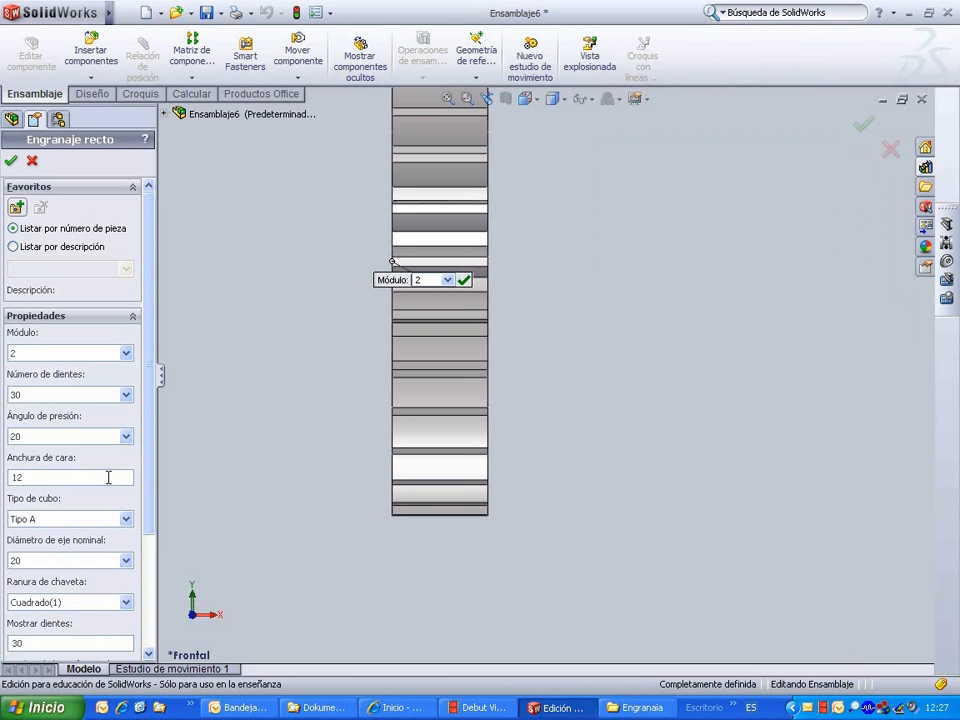
{"action": "double_click", "coordinate": [46, 477]}
{"action": "type", "text": "14"}
- Try hub type Tipo B on the gear and return it to Tipo A
{"action": "left_click", "coordinate": [125, 521]}
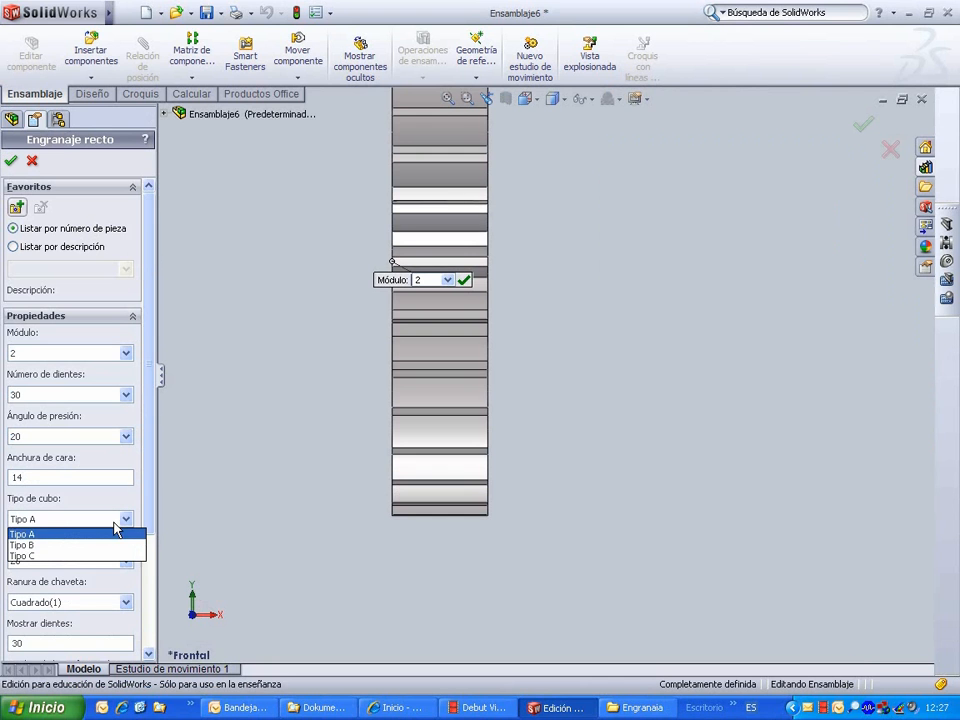
{"action": "left_click", "coordinate": [81, 544]}
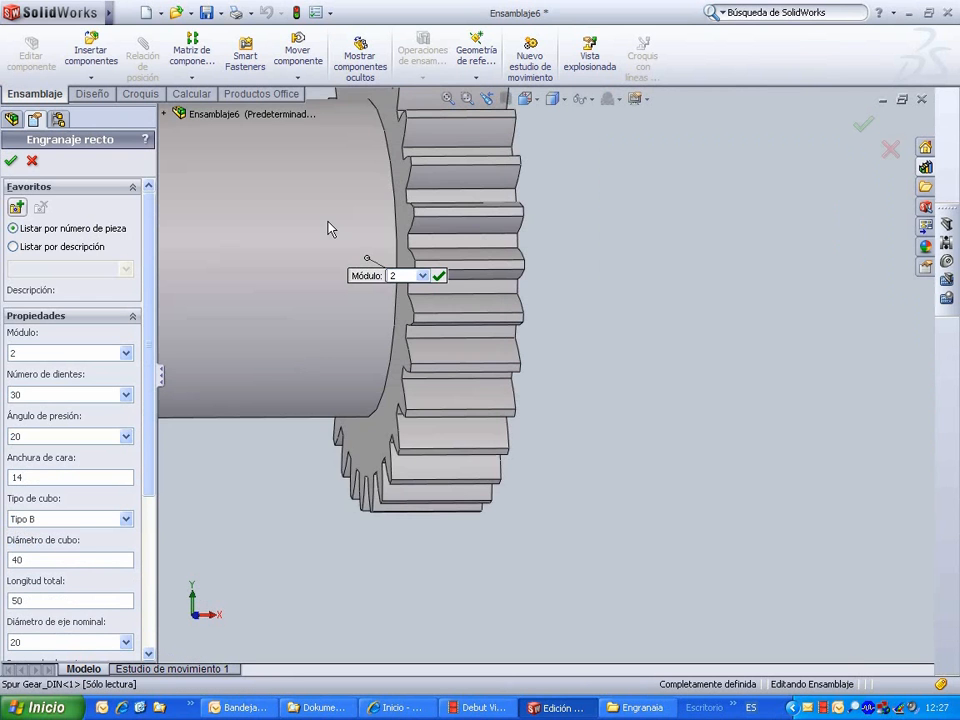
{"action": "key", "text": "f"}
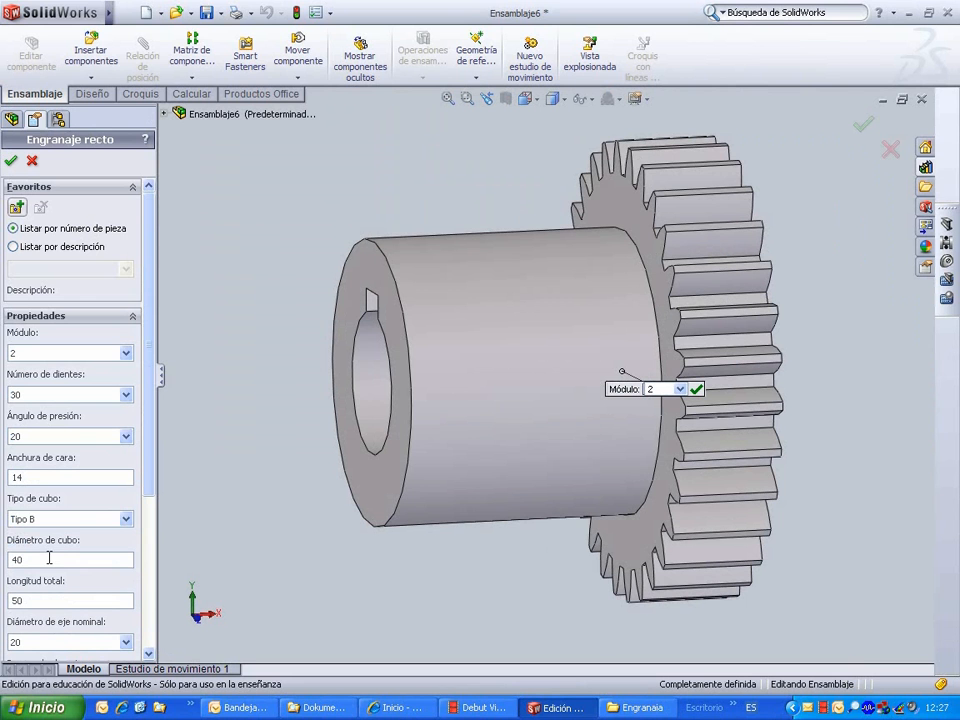
{"action": "left_click", "coordinate": [108, 519]}
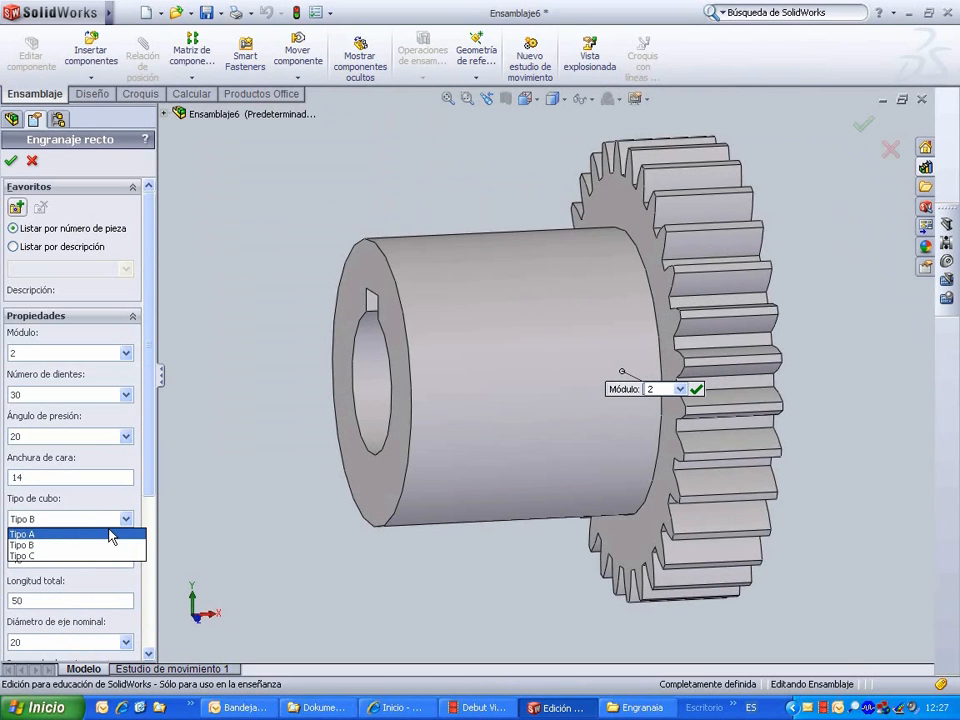
{"action": "left_click", "coordinate": [110, 535]}
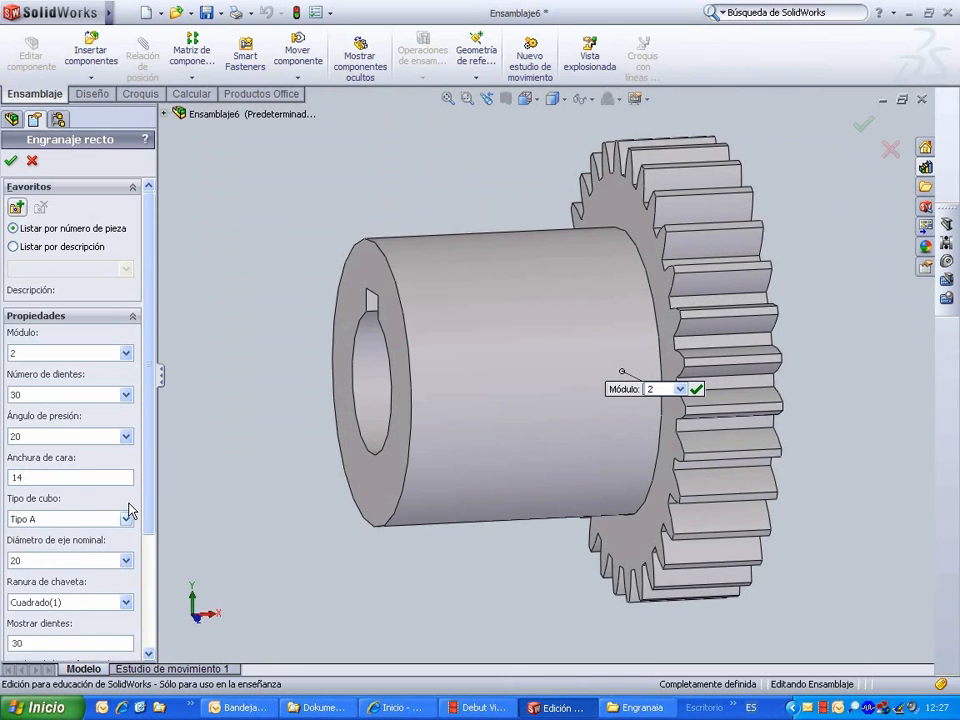
- Choose Cuadrado(1) as the gear's keyway type (Ranura de chaveta)
{"action": "left_click_drag", "start_coordinate": [151, 512], "coordinate": [152, 548]}
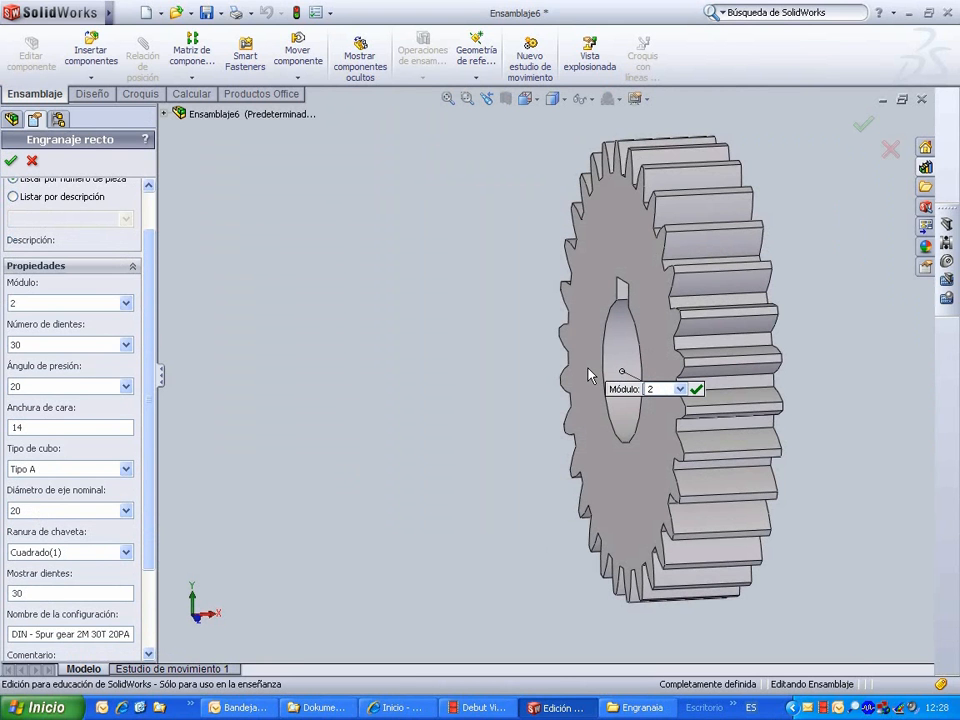
{"action": "middle_click_drag", "start_coordinate": [590, 376], "coordinate": [514, 387]}
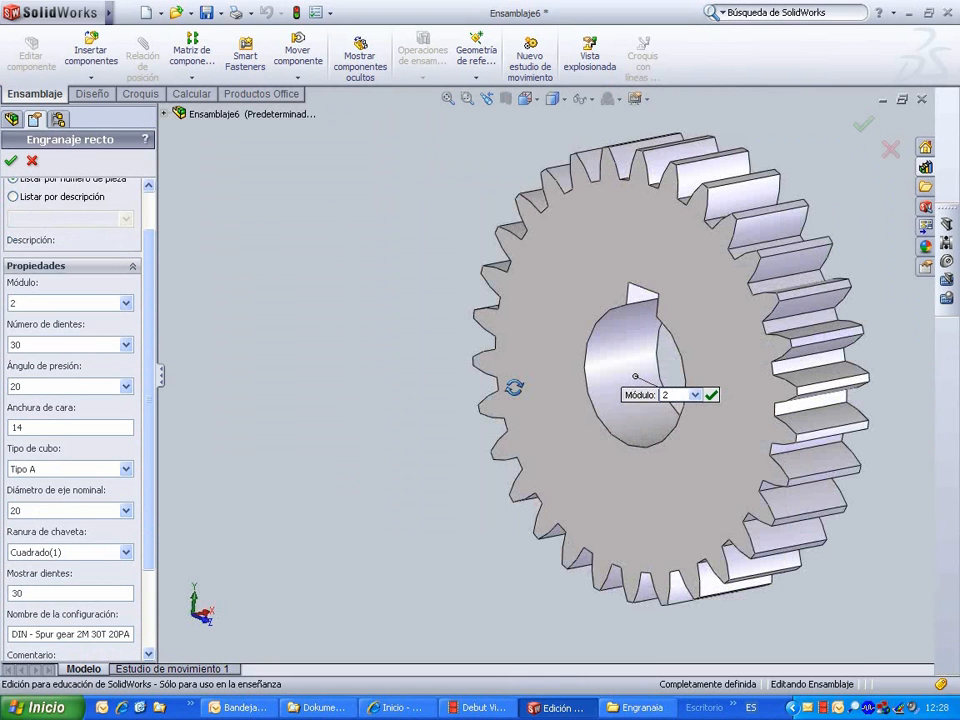
{"action": "left_click", "coordinate": [124, 553]}
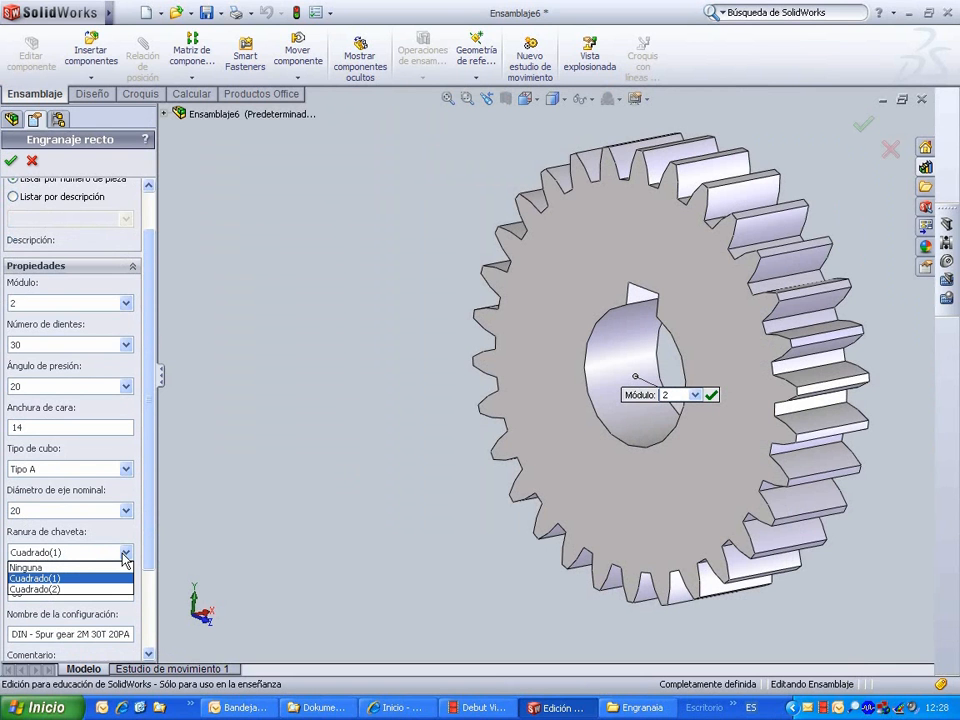
{"action": "left_click", "coordinate": [79, 580]}
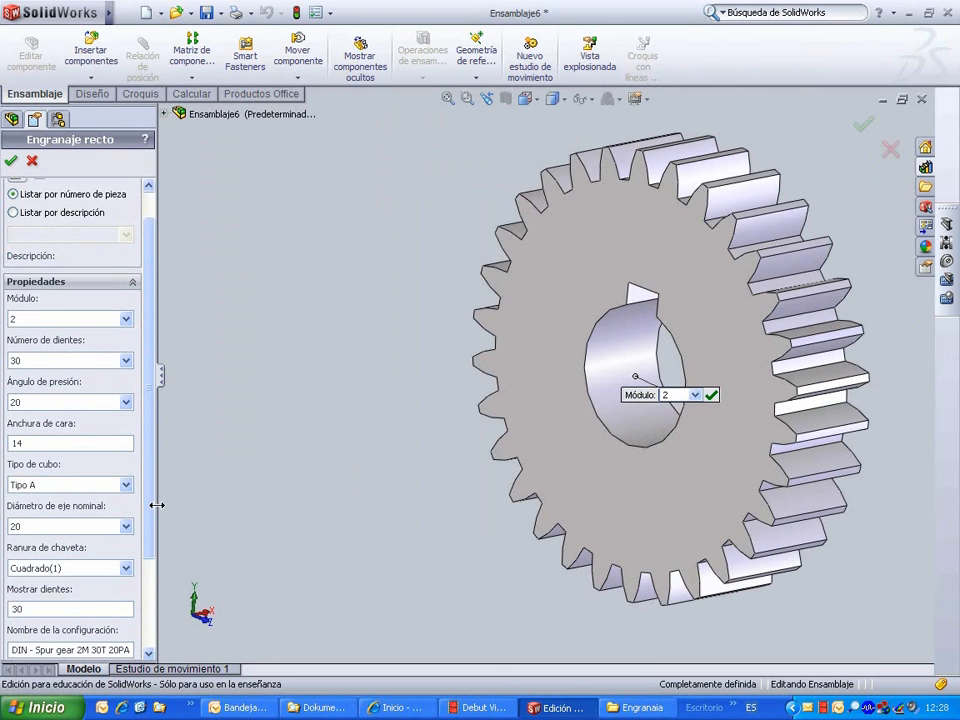
- Review the remaining gear properties, accept the spur gear and end insertion without placing additional copies
{"action": "scroll", "coordinate": [147, 541], "scroll_direction": "down", "scroll_amount": 1}
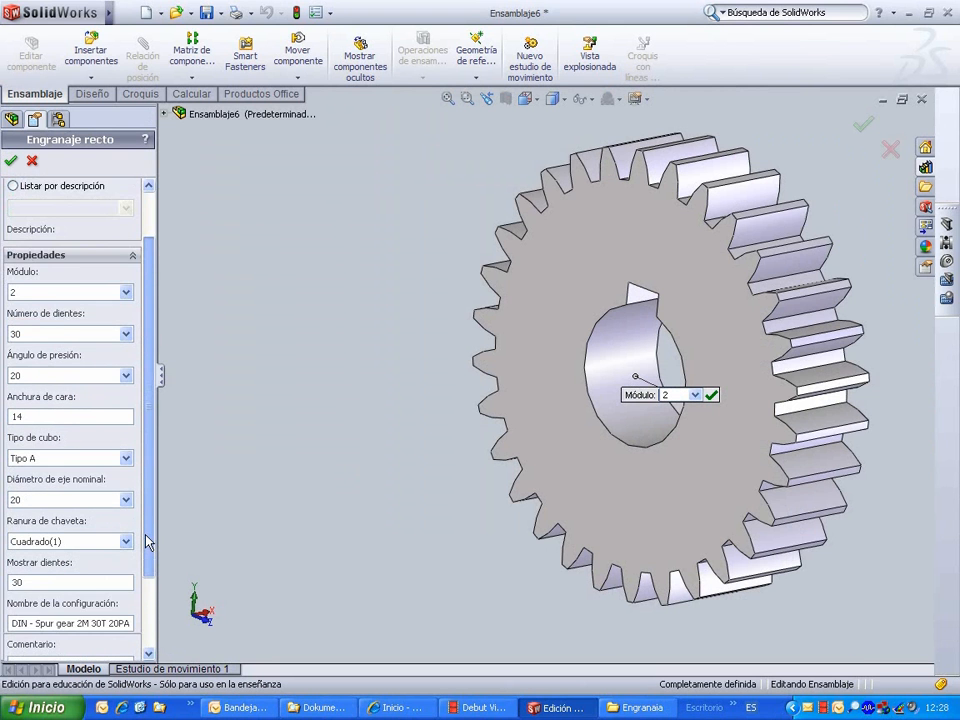
{"action": "left_click_drag", "start_coordinate": [147, 541], "coordinate": [142, 585]}
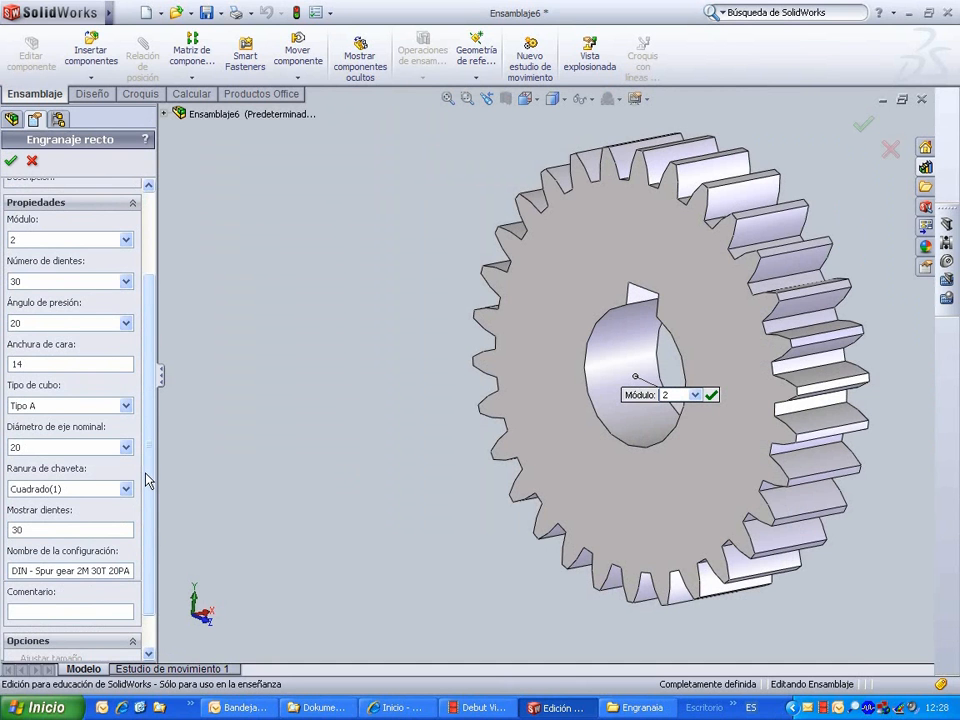
{"action": "left_click_drag", "start_coordinate": [146, 480], "coordinate": [178, 348]}
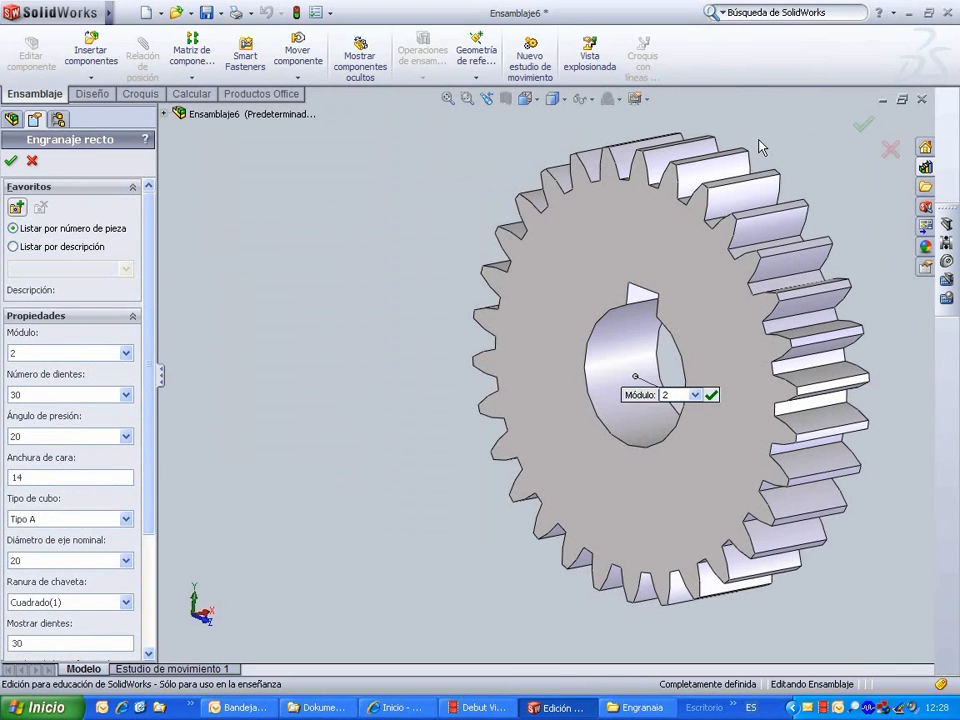
{"action": "left_click", "coordinate": [862, 130]}
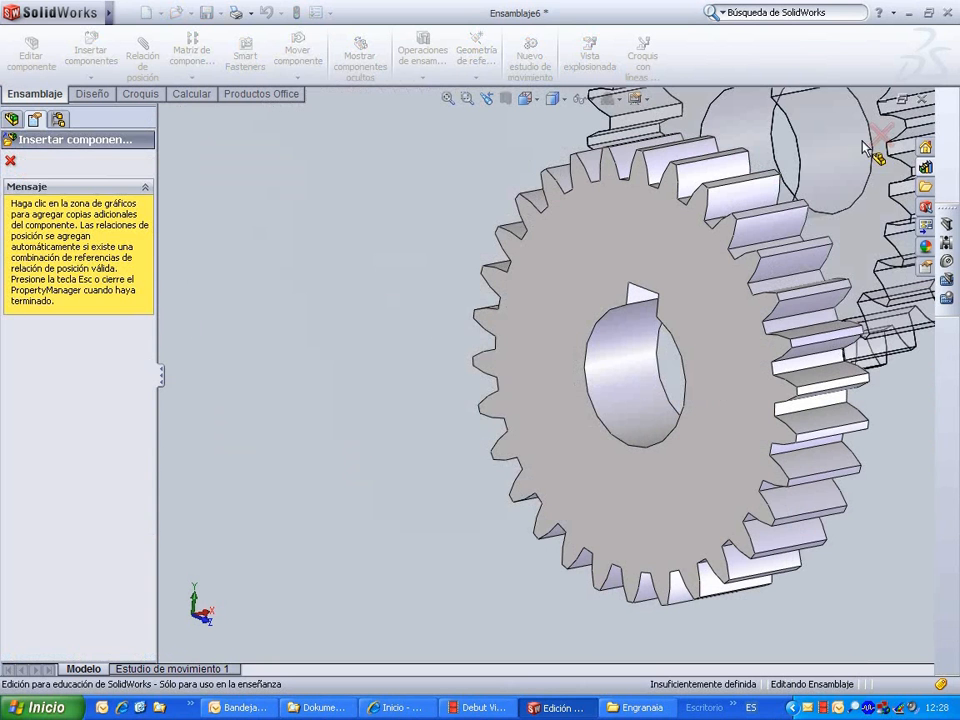
{"action": "key", "text": "Escape"}
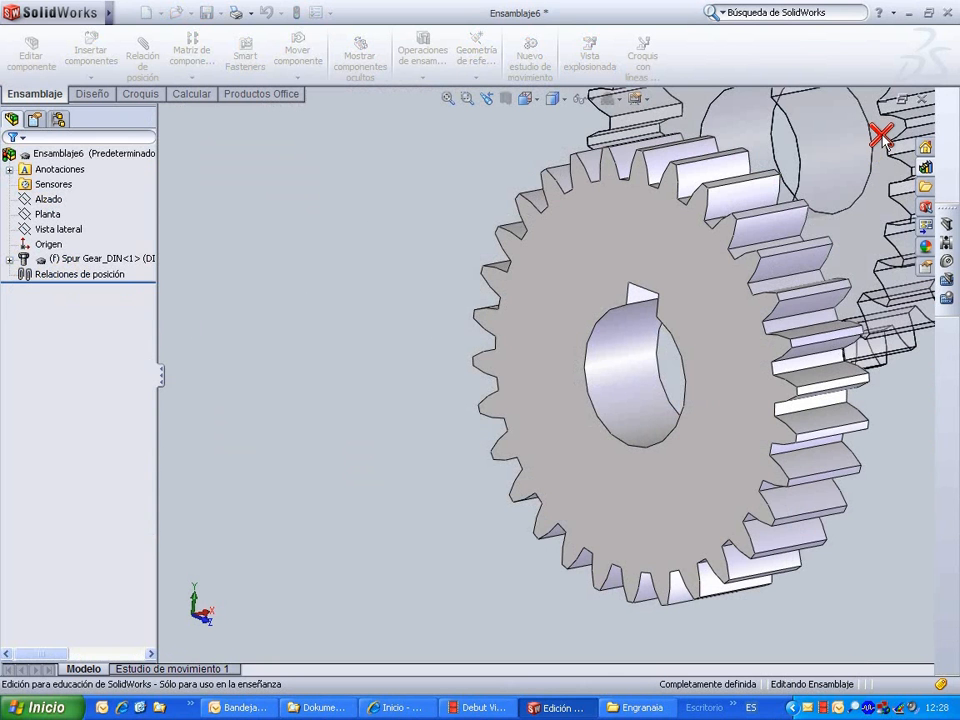
- Open the Spur Gear_DIN component in its own part window and acknowledge the read-only notice
{"action": "middle_click_drag", "start_coordinate": [371, 231], "coordinate": [480, 210]}
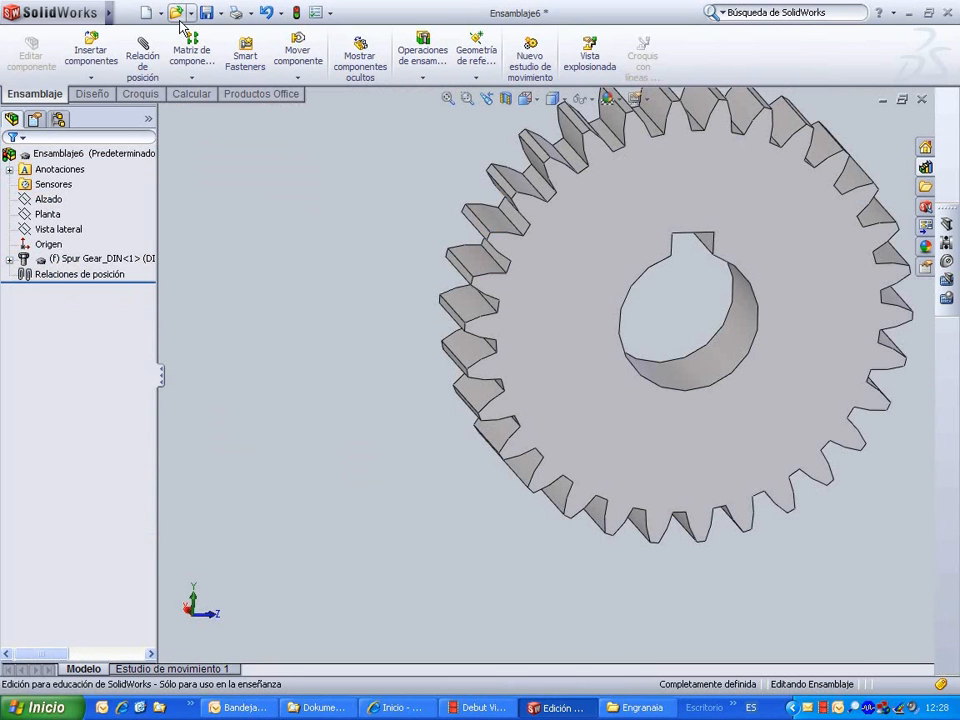
{"action": "left_click", "coordinate": [106, 260]}
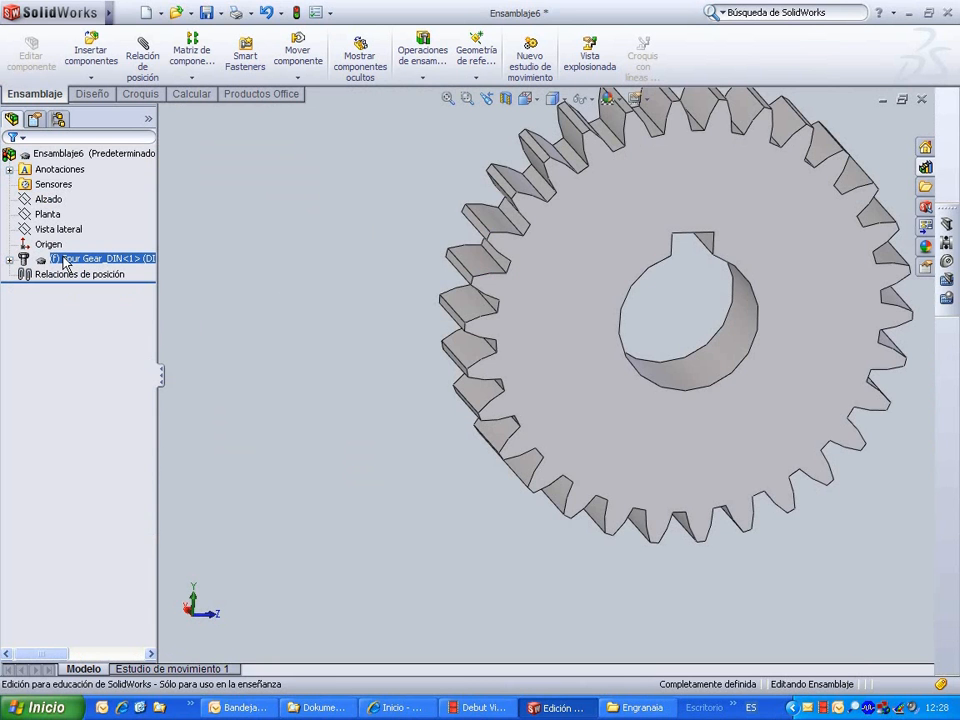
{"action": "right_click", "coordinate": [66, 262]}
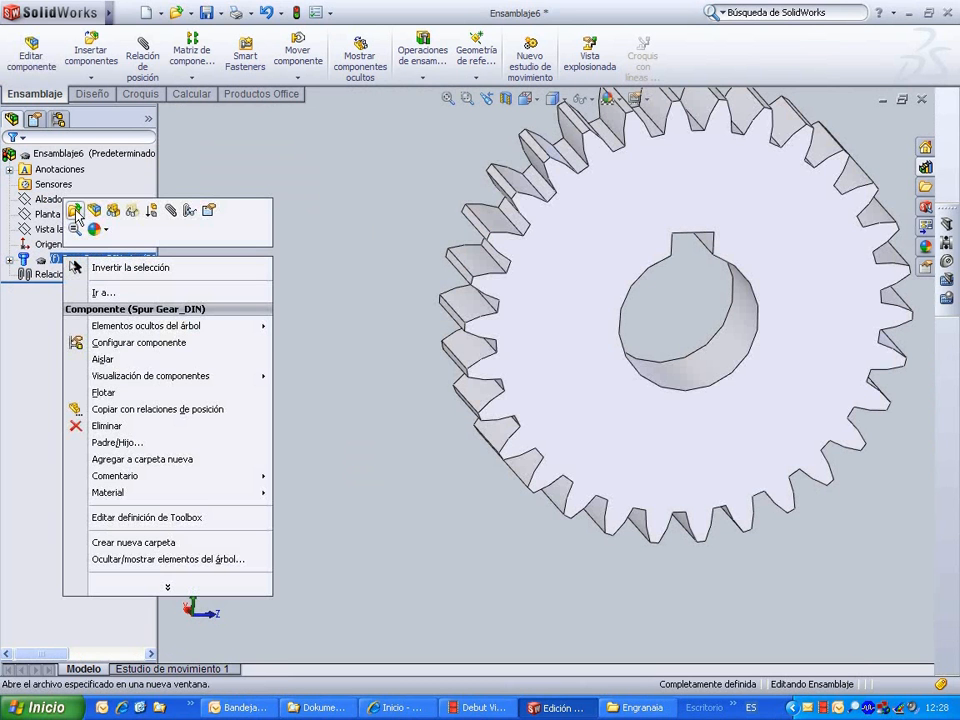
{"action": "left_click", "coordinate": [76, 213]}
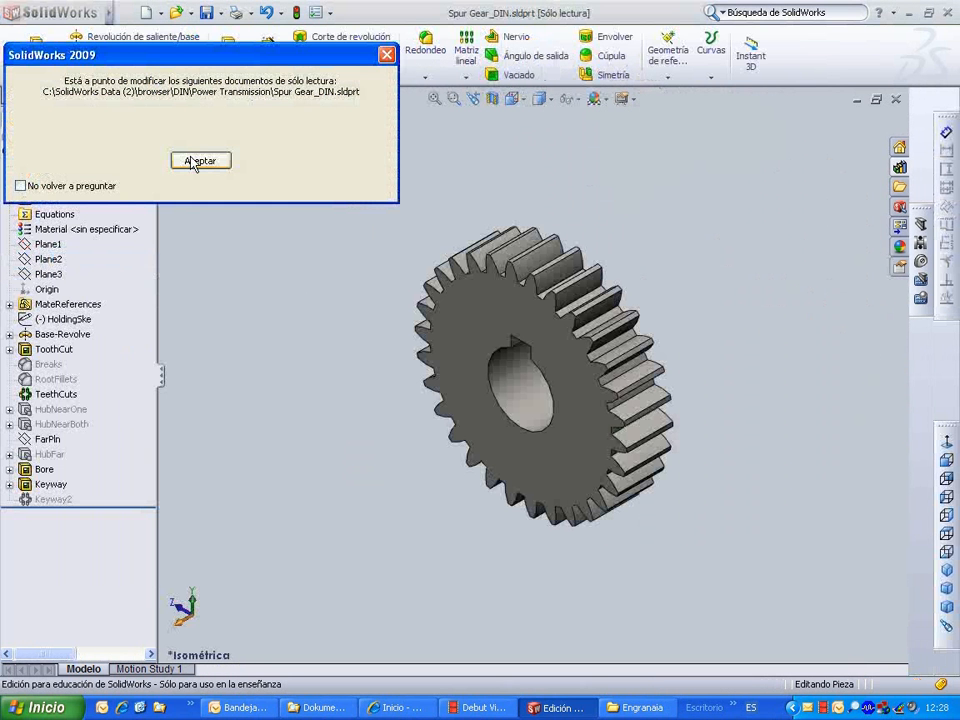
{"action": "left_click", "coordinate": [201, 163]}
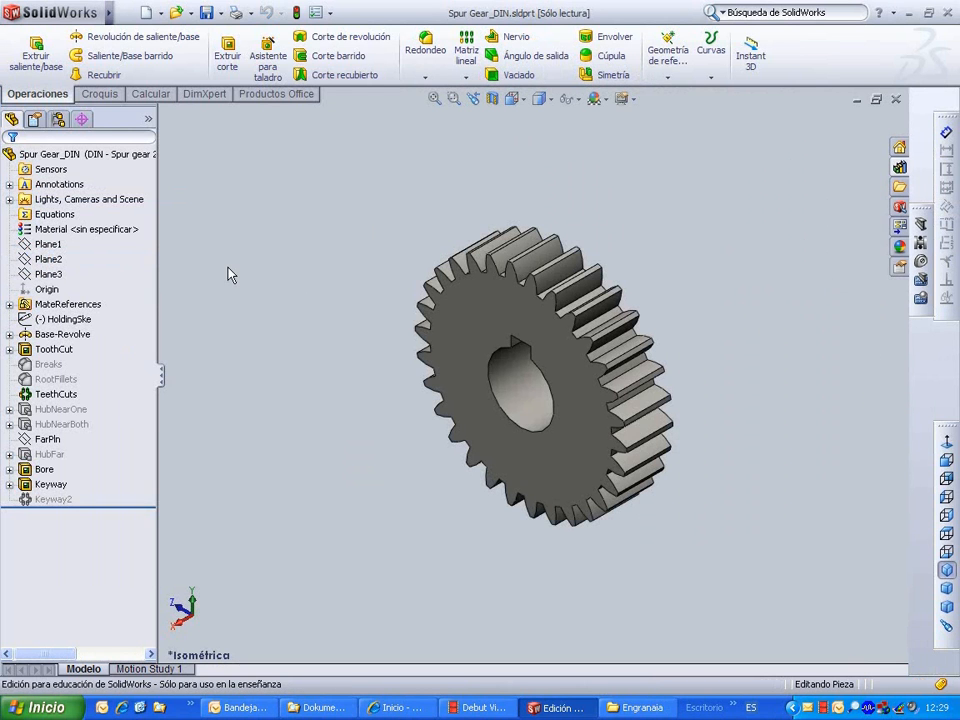
- Examine the TeethCuts, FarPln, Bore and Keyway features that make up the gear part
{"action": "left_click", "coordinate": [55, 394]}
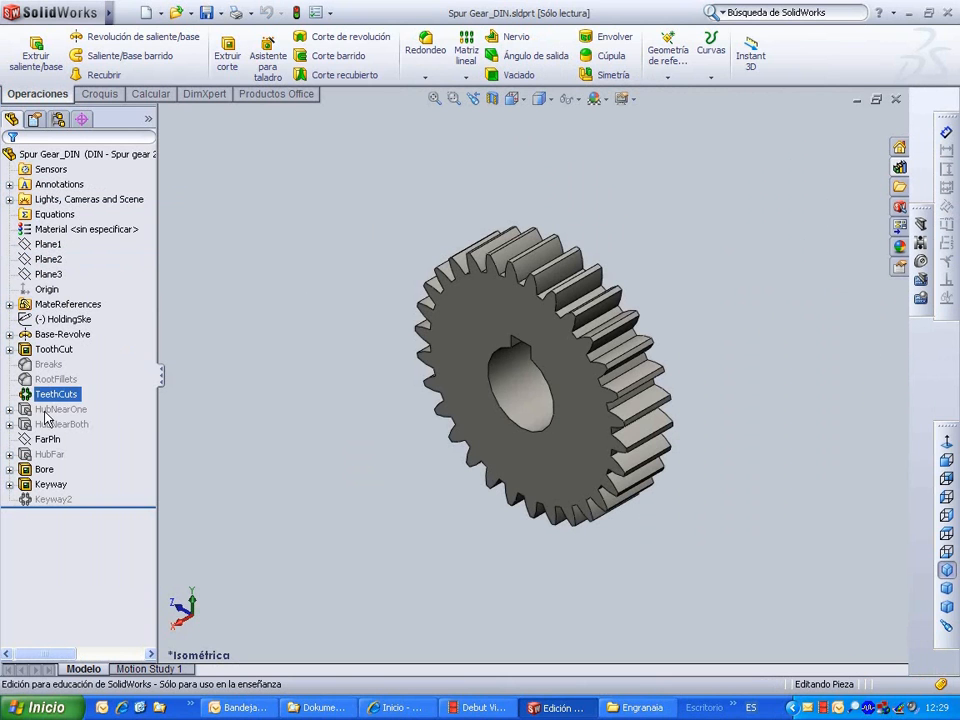
{"action": "left_click", "coordinate": [43, 439]}
{"action": "left_click", "coordinate": [55, 396]}
{"action": "left_click", "coordinate": [46, 470]}
{"action": "left_click", "coordinate": [411, 413]}
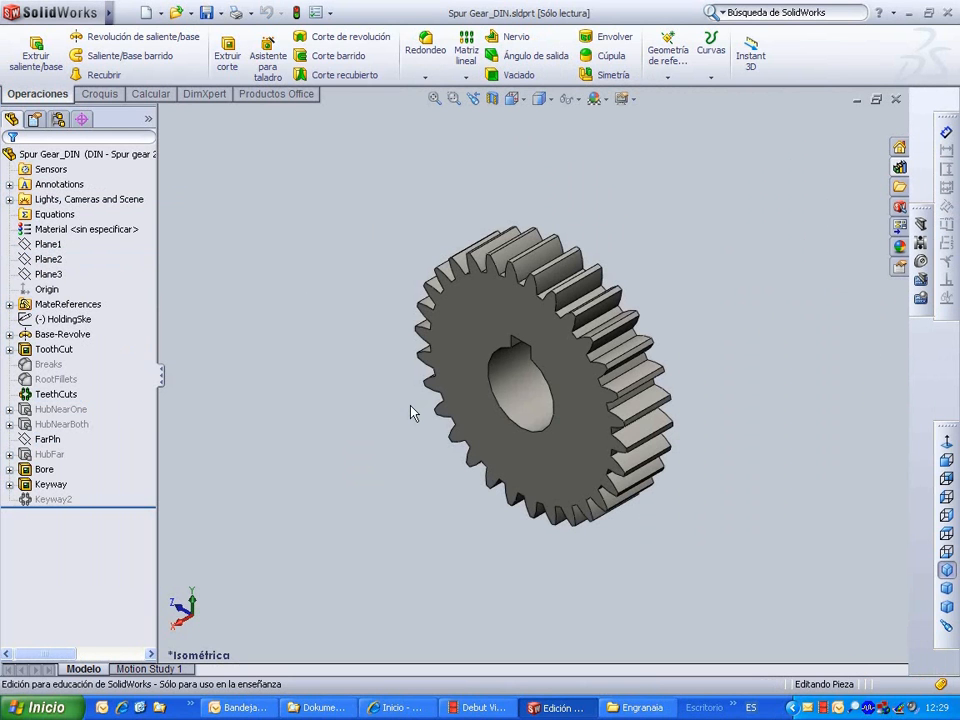
{"action": "middle_click_drag", "start_coordinate": [521, 347], "coordinate": [556, 343]}
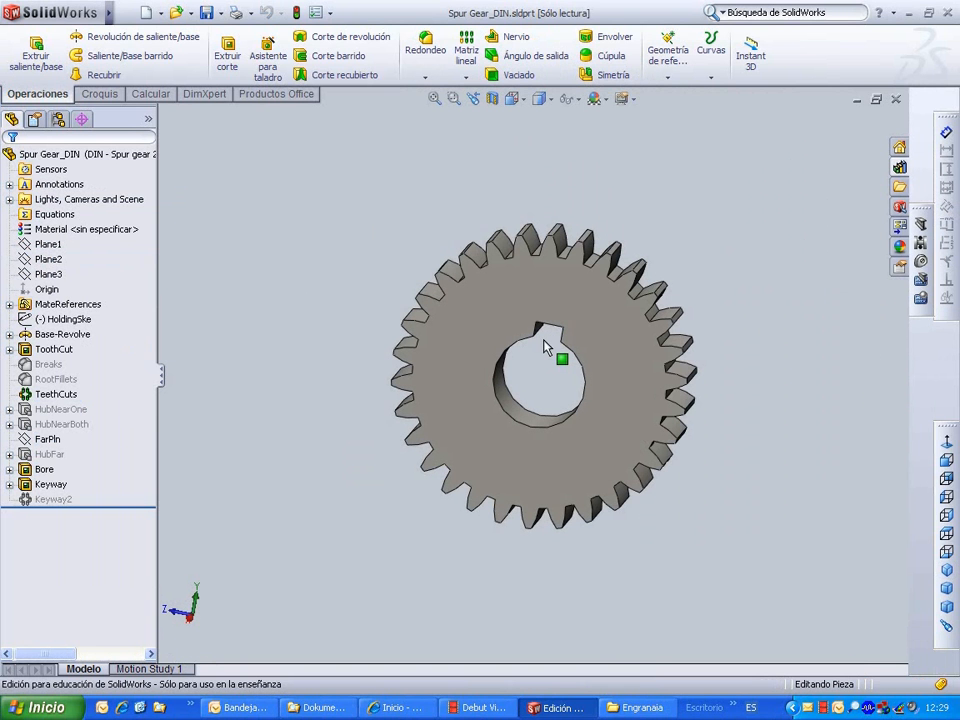
{"action": "left_click", "coordinate": [47, 485]}
{"action": "left_click", "coordinate": [45, 470]}
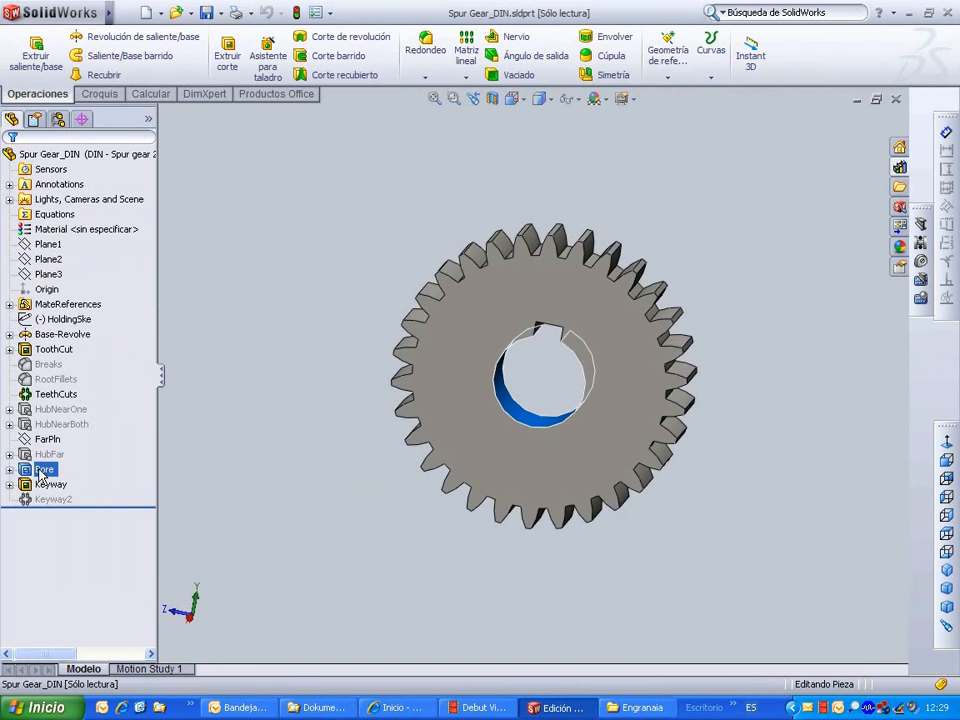
- Open the sketch of the Keyway feature for editing
{"action": "left_click", "coordinate": [47, 485]}
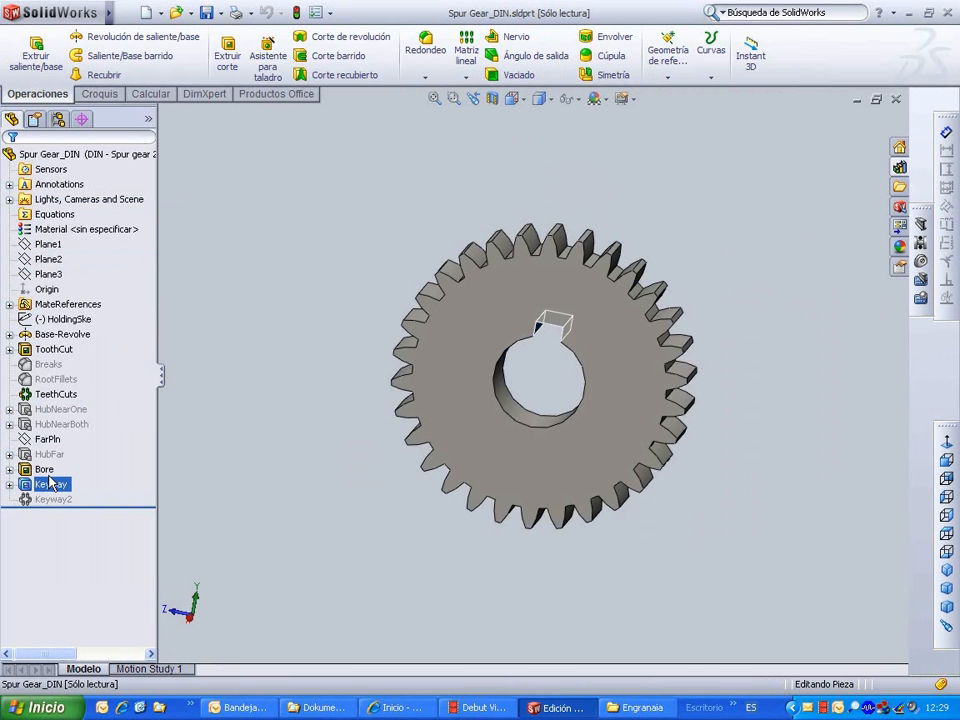
{"action": "left_click", "coordinate": [50, 483]}
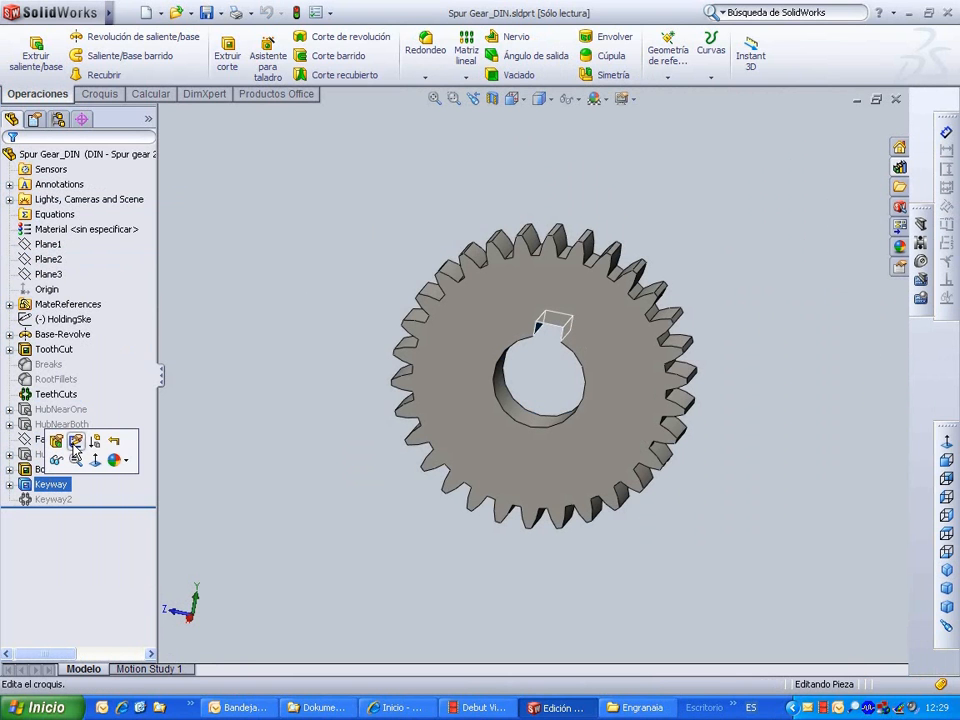
{"action": "key", "text": "F2"}
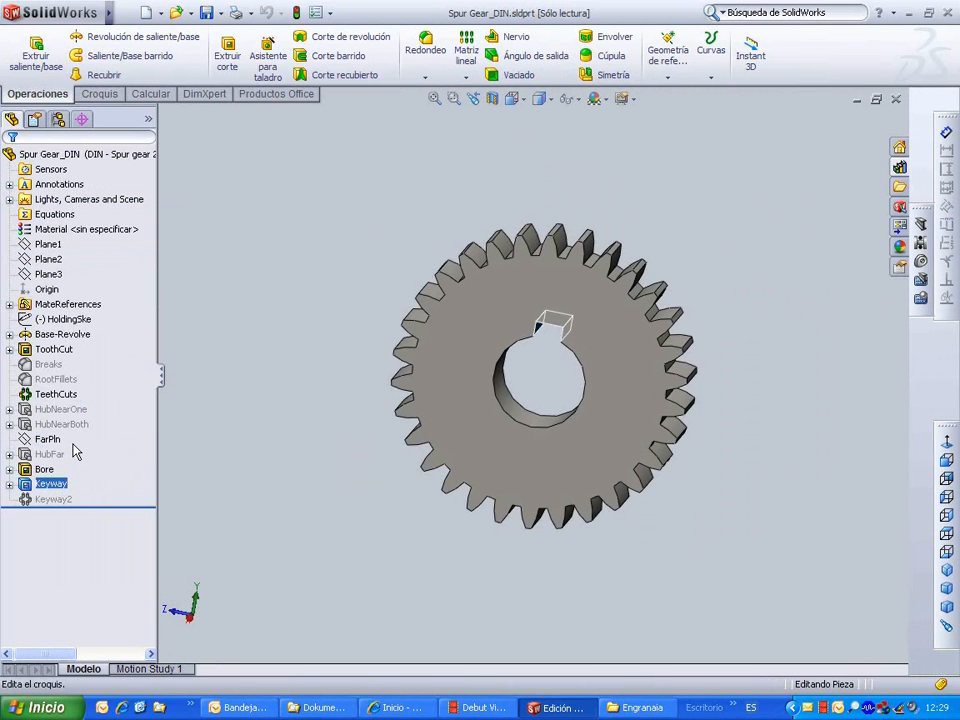
{"action": "mouse_move", "coordinate": [85, 453]}
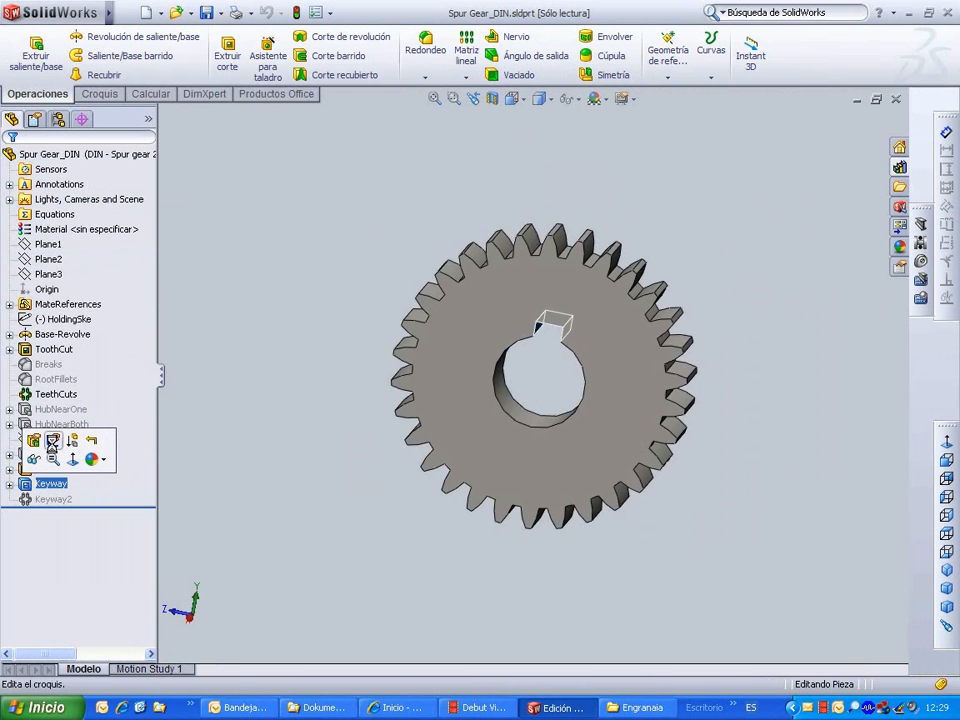
{"action": "left_click", "coordinate": [52, 442]}
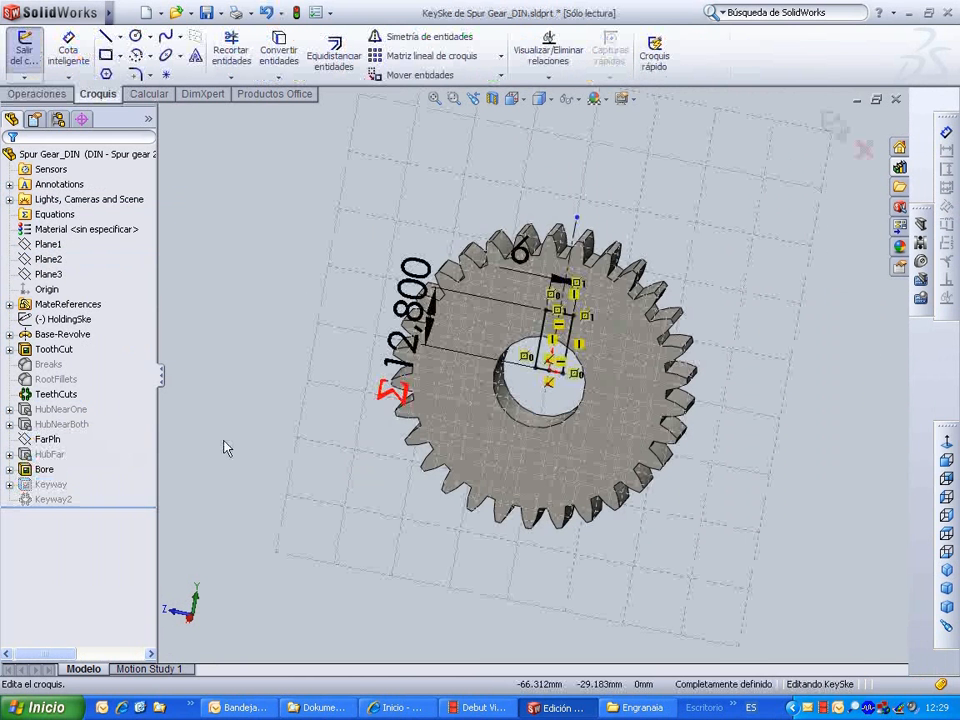
- Try to modify the equation-driven 12.8 mm offset dimension of the keyway sketch directly
{"action": "mouse_move", "coordinate": [226, 449]}
{"action": "middle_mouse_down"}
{"action": "mouse_move", "coordinate": [227, 406]}
{"action": "mouse_move", "coordinate": [266, 409]}
{"action": "mouse_move", "coordinate": [404, 336]}
{"action": "middle_mouse_up"}
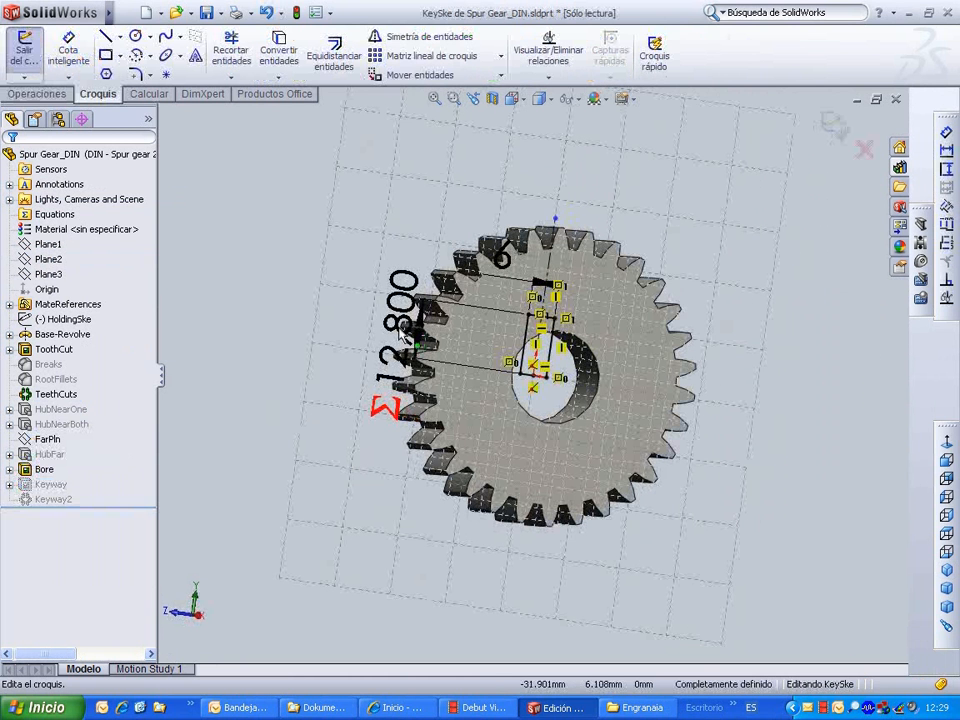
{"action": "middle_click_drag", "start_coordinate": [425, 287], "coordinate": [369, 198]}
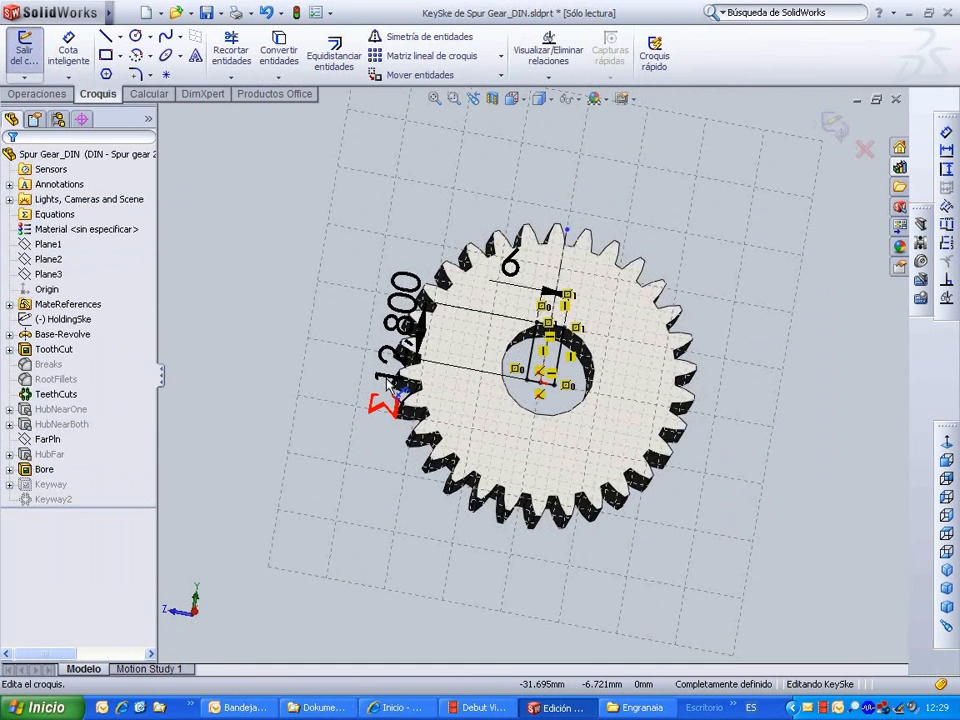
{"action": "mouse_move", "coordinate": [392, 383]}
{"action": "middle_mouse_down"}
{"action": "mouse_move", "coordinate": [348, 343]}
{"action": "mouse_move", "coordinate": [404, 333]}
{"action": "middle_mouse_up"}
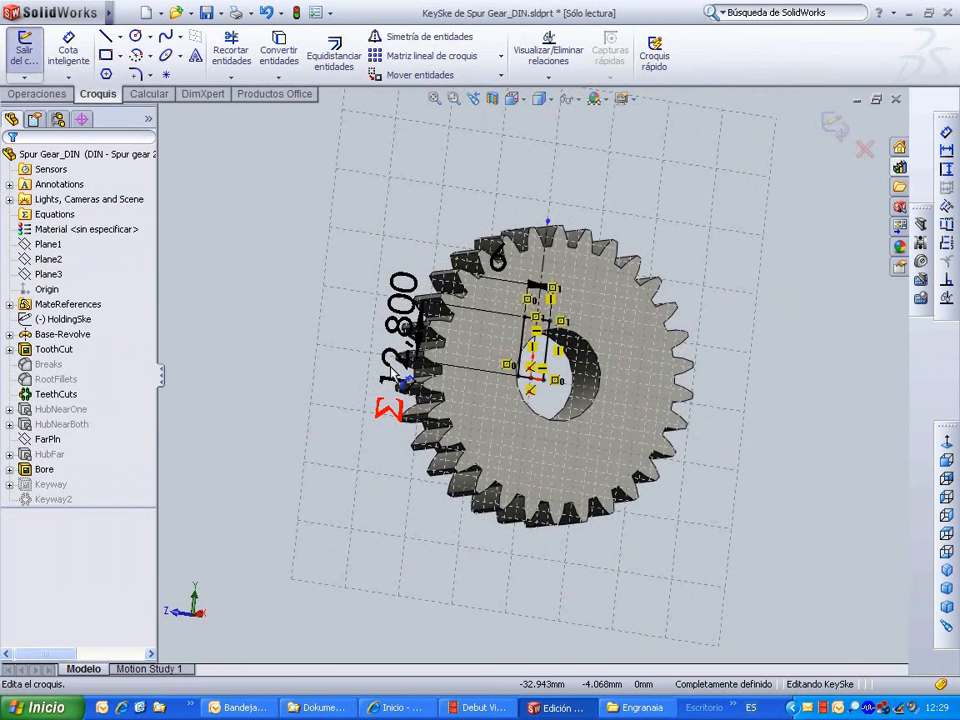
{"action": "mouse_move", "coordinate": [410, 270]}
{"action": "middle_mouse_down"}
{"action": "mouse_move", "coordinate": [415, 185]}
{"action": "mouse_move", "coordinate": [393, 211]}
{"action": "mouse_move", "coordinate": [414, 298]}
{"action": "middle_mouse_up"}
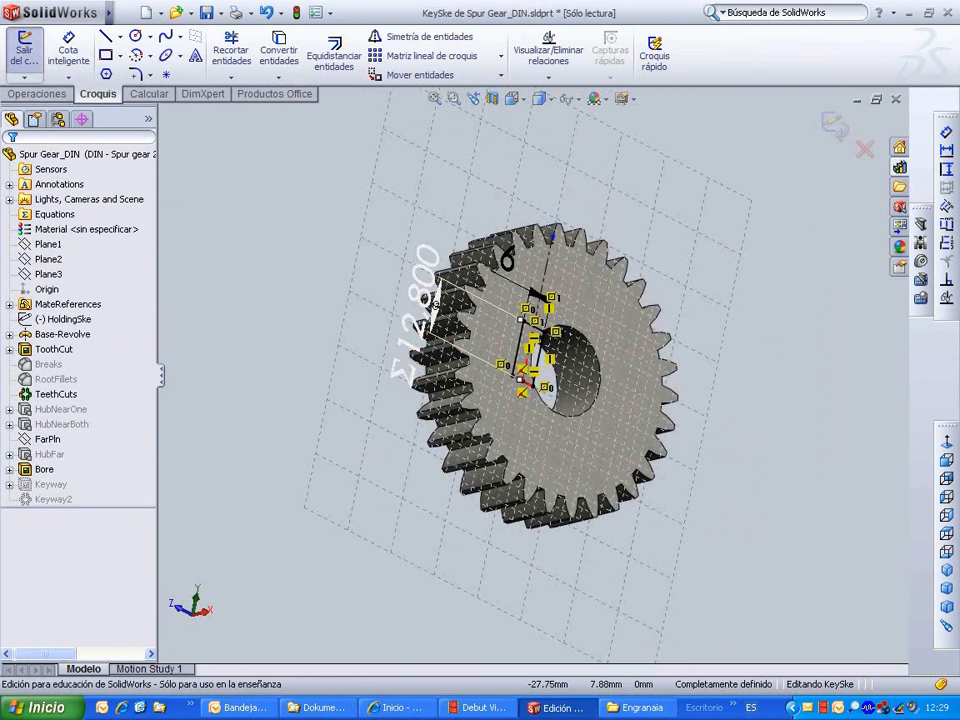
{"action": "left_click", "coordinate": [437, 297]}
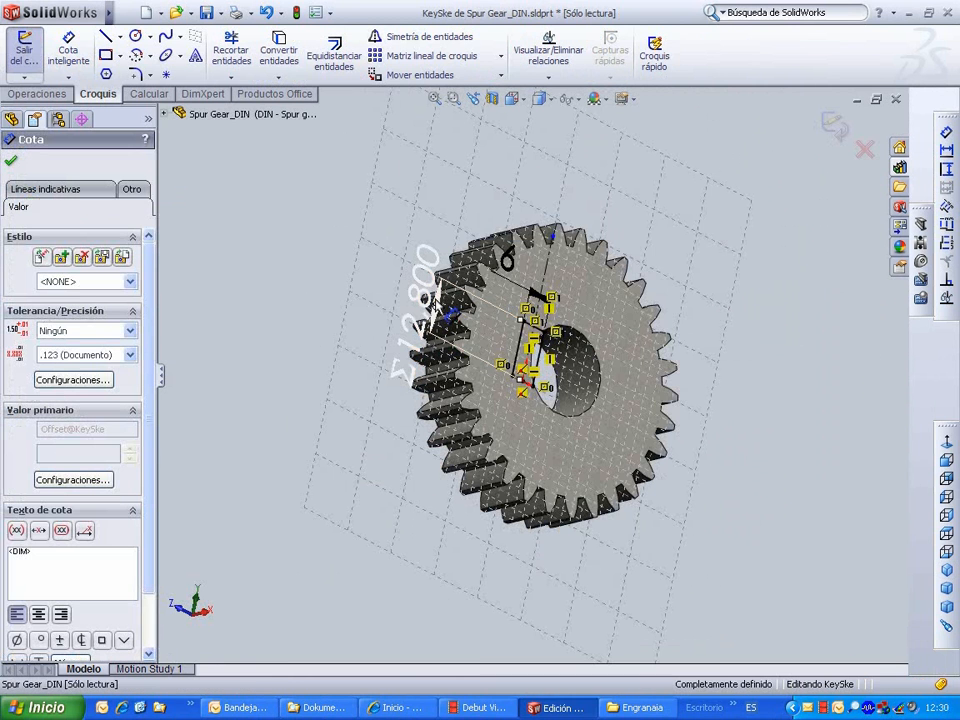
{"action": "right_click", "coordinate": [437, 300]}
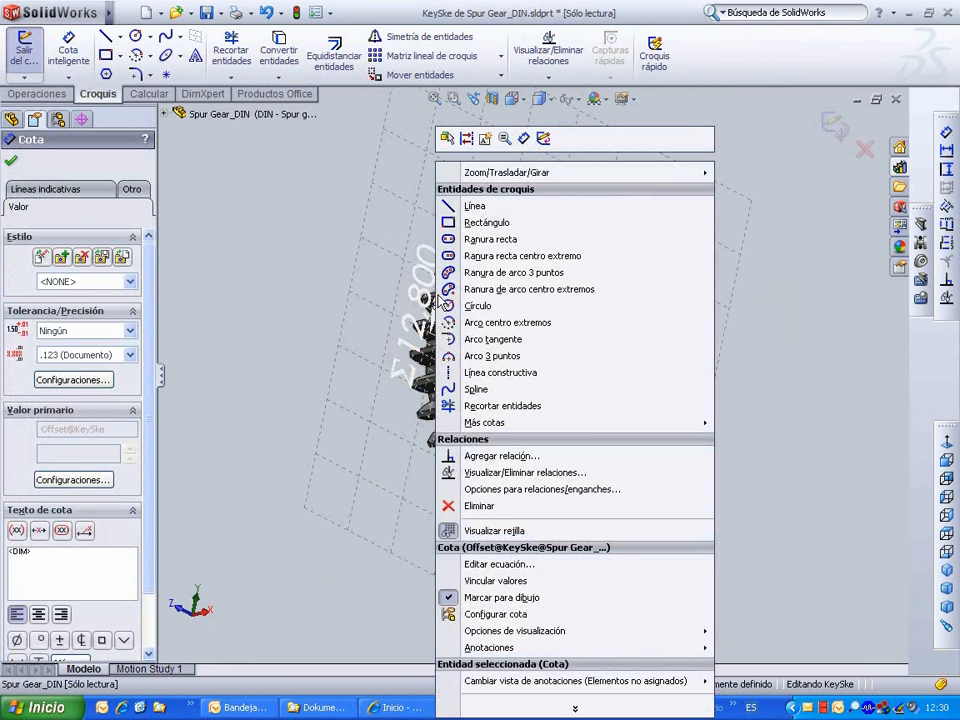
{"action": "left_click", "coordinate": [338, 289]}
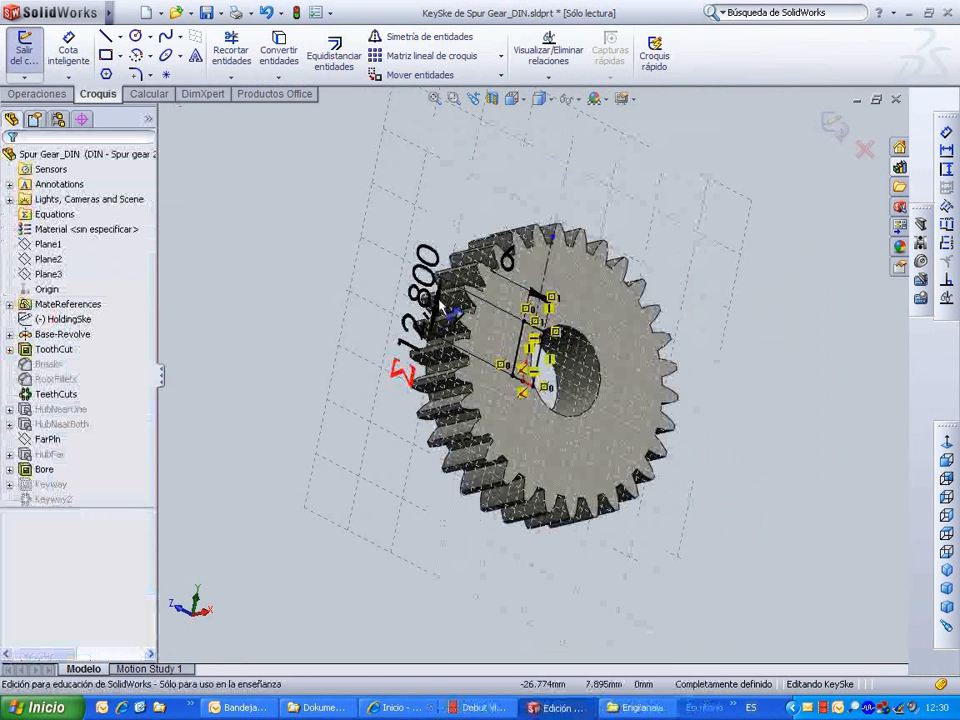
{"action": "left_click", "coordinate": [437, 301]}
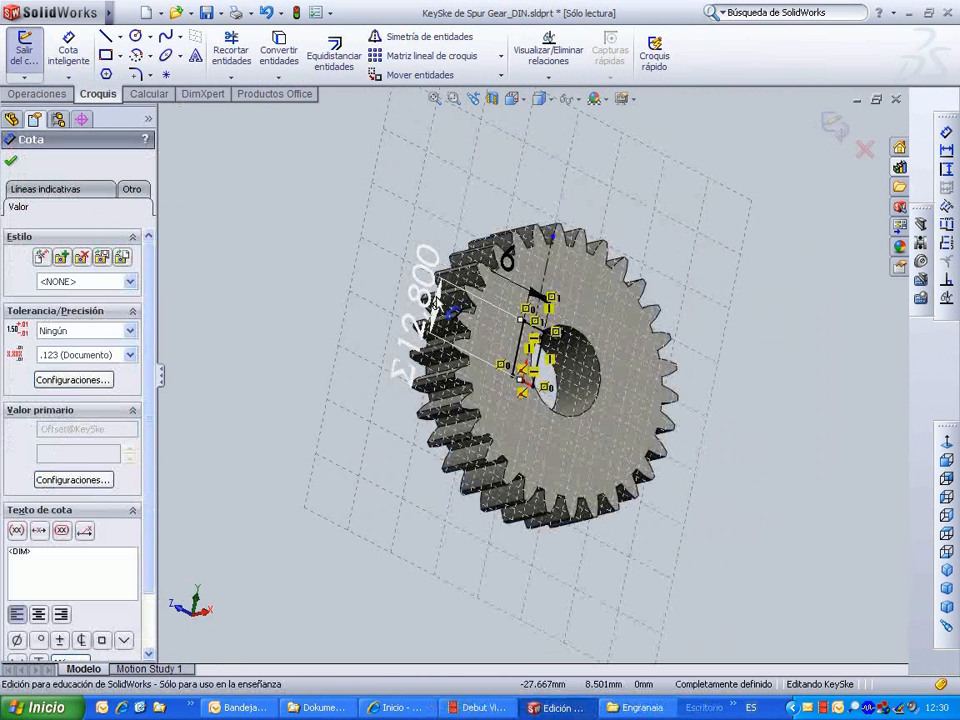
{"action": "double_click", "coordinate": [434, 298]}
{"action": "key", "text": "Return"}
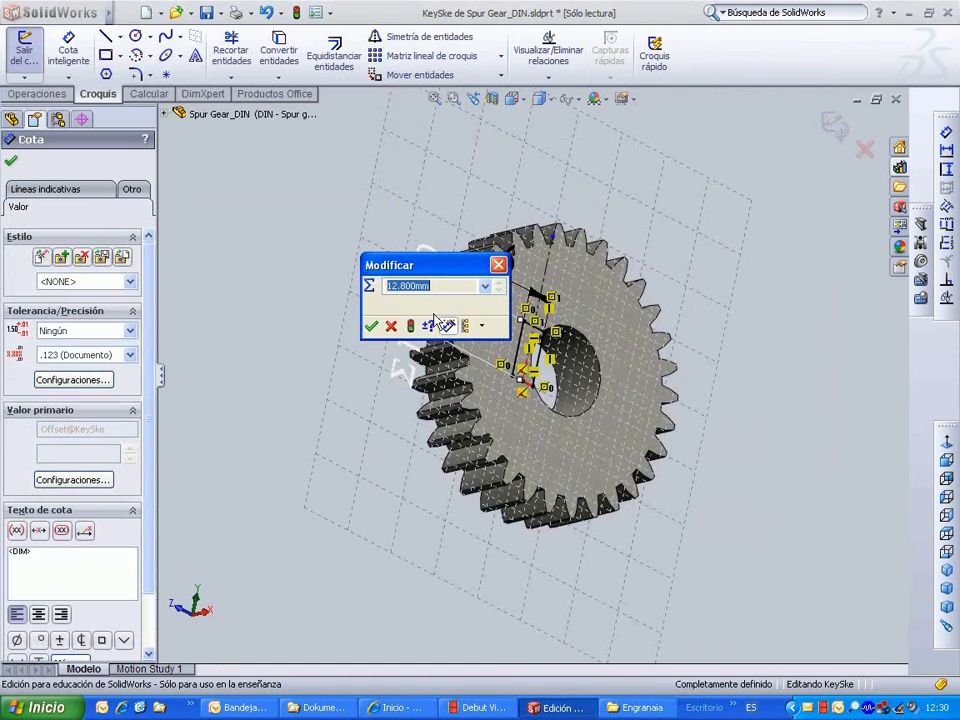
{"action": "key", "text": "Return"}
- Delete the equation driving the keyway's offset dimension and acknowledge the equation warnings, choosing not to show the duplicate-parameters message again
{"action": "right_click", "coordinate": [443, 312]}
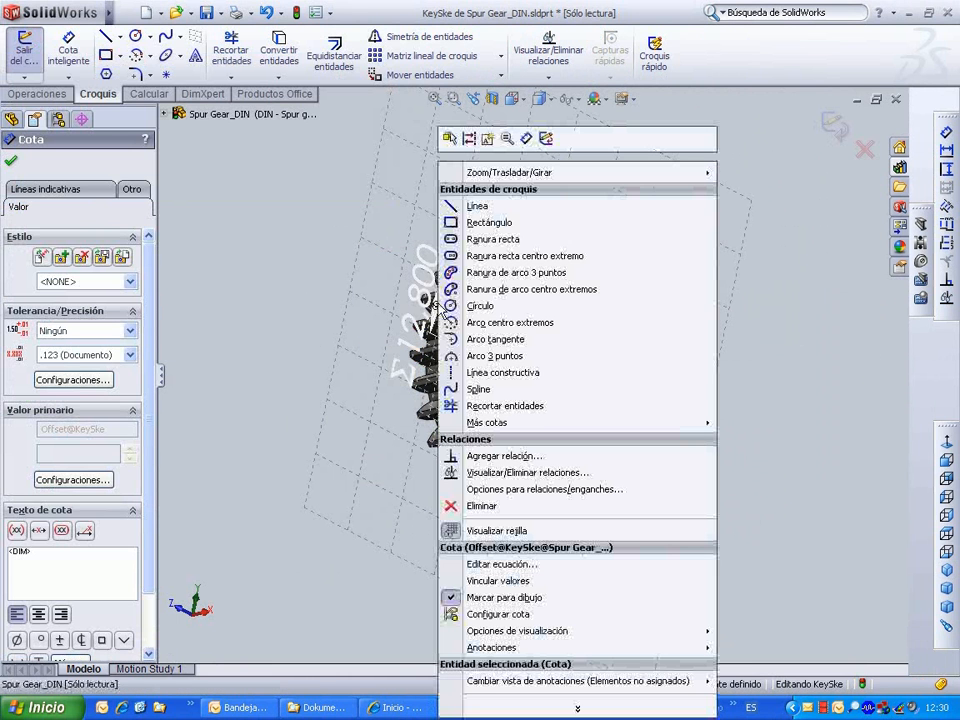
{"action": "left_click", "coordinate": [537, 566]}
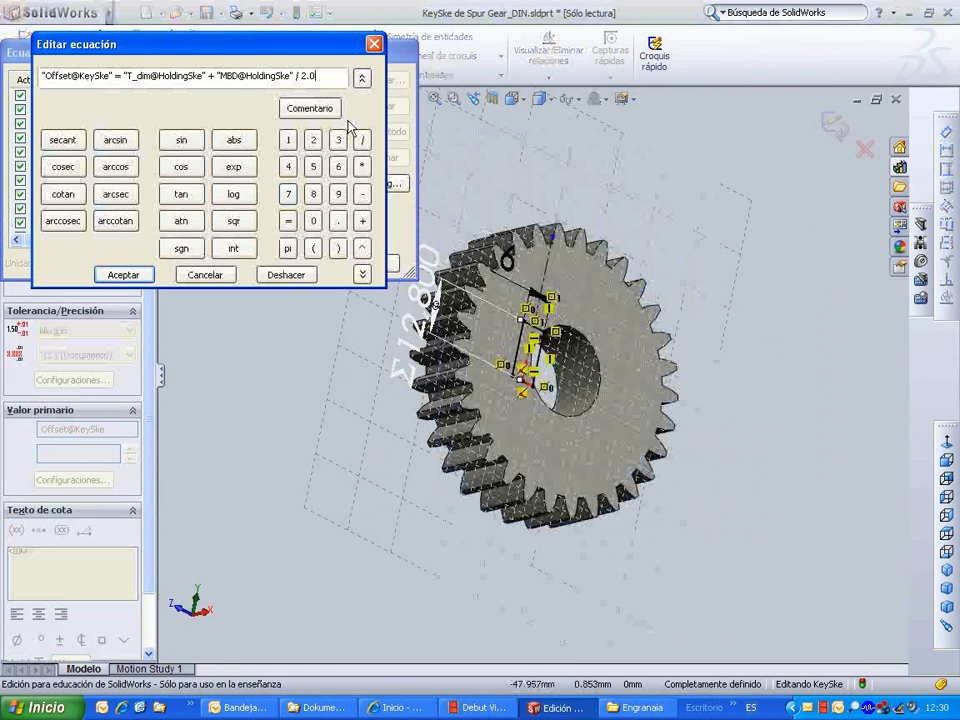
{"action": "left_click_drag", "start_coordinate": [316, 77], "coordinate": [40, 77]}
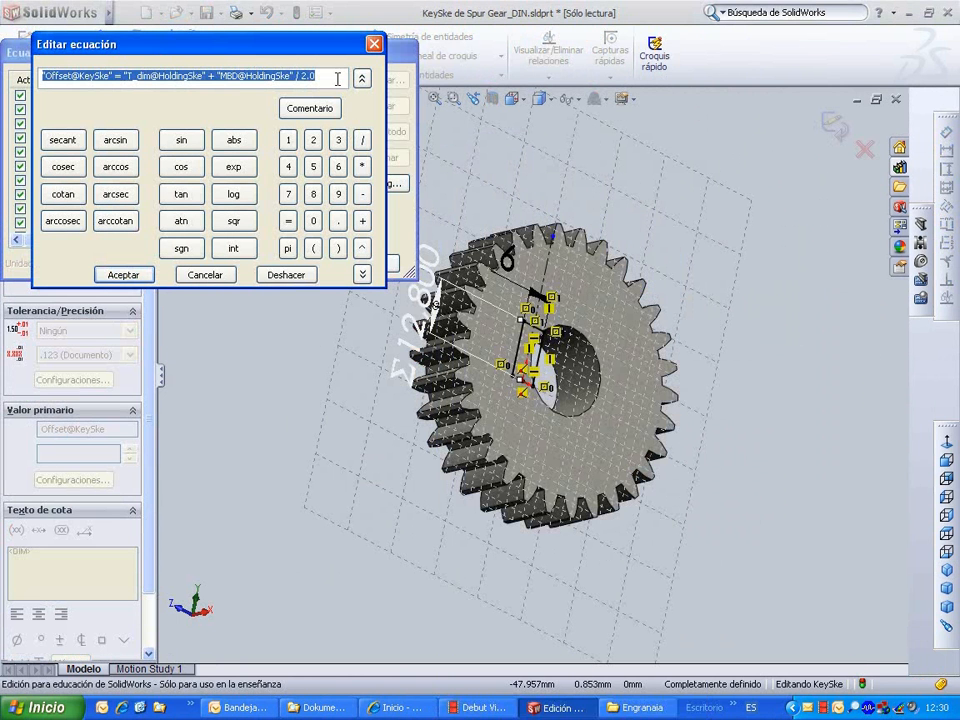
{"action": "key", "text": "Delete"}
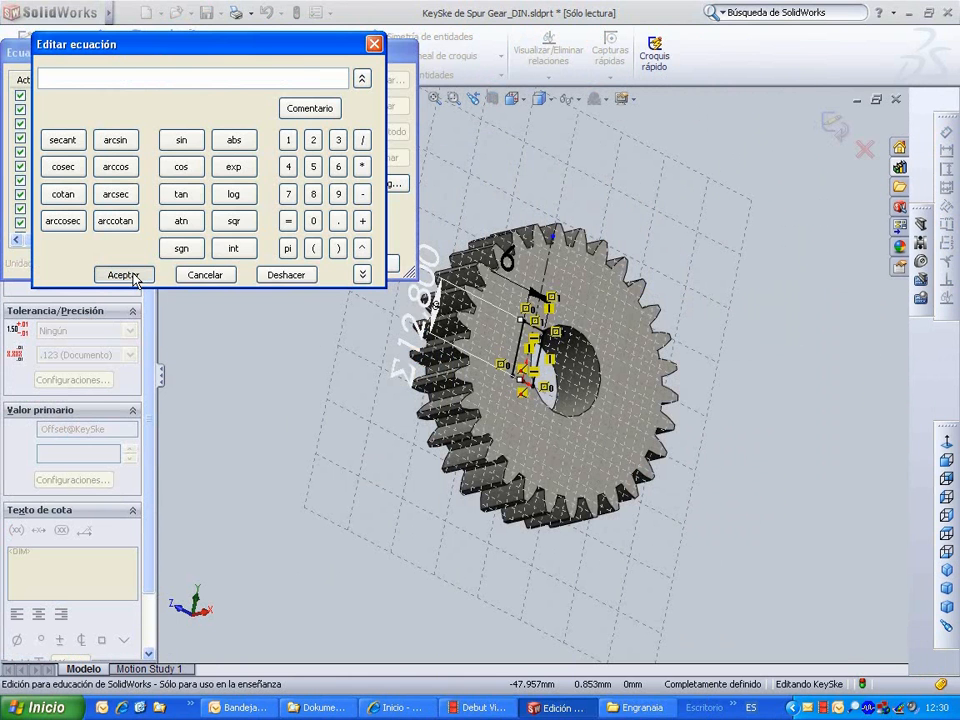
{"action": "left_click", "coordinate": [374, 44]}
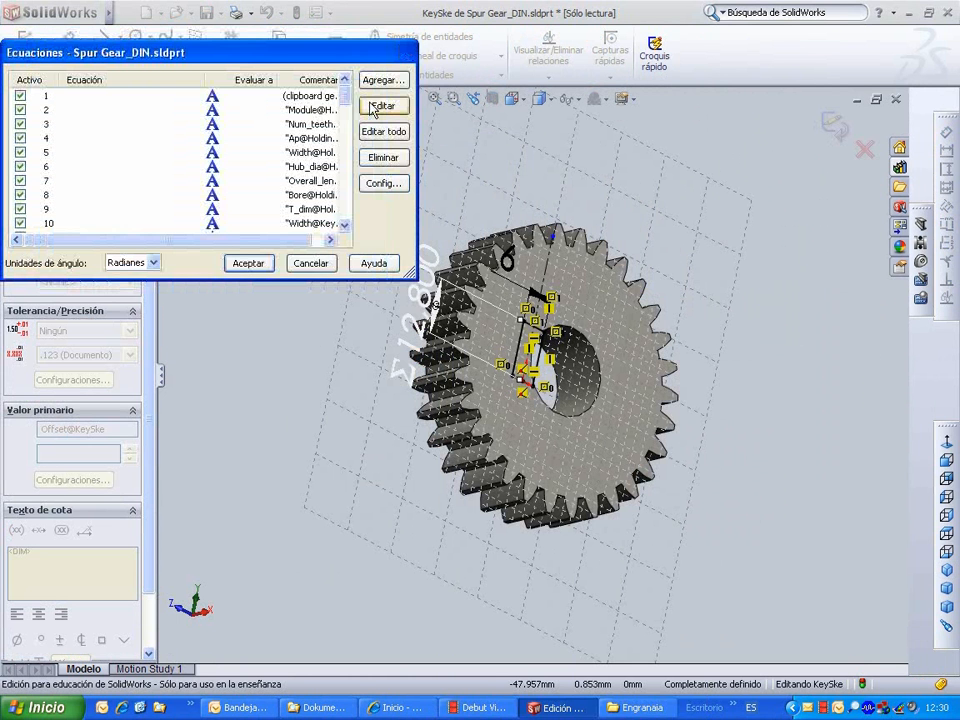
{"action": "left_click", "coordinate": [248, 264]}
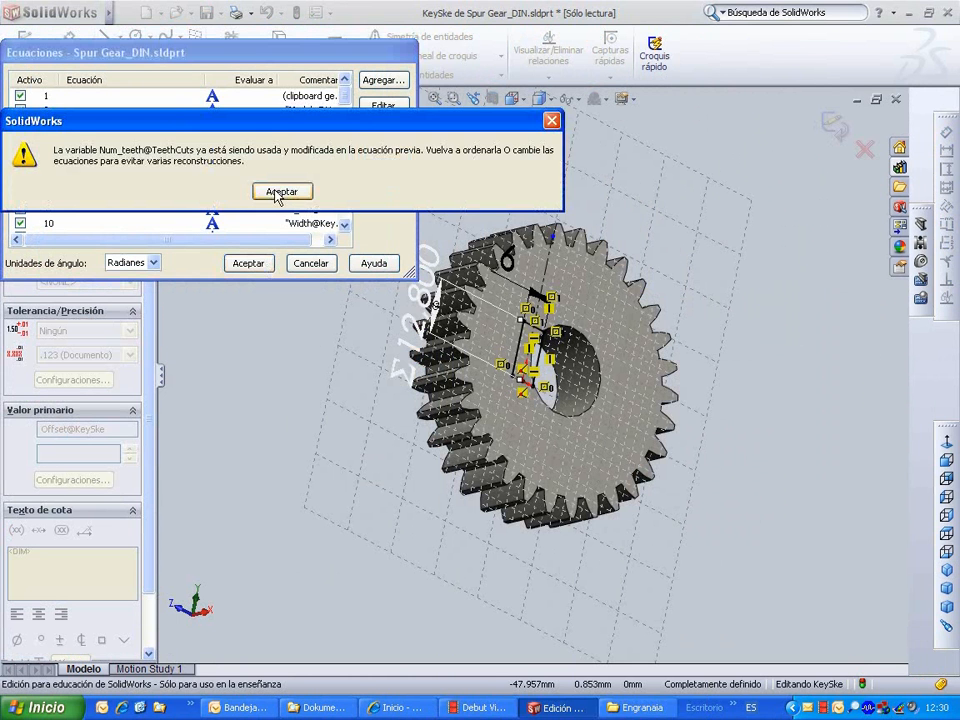
{"action": "left_click", "coordinate": [280, 192]}
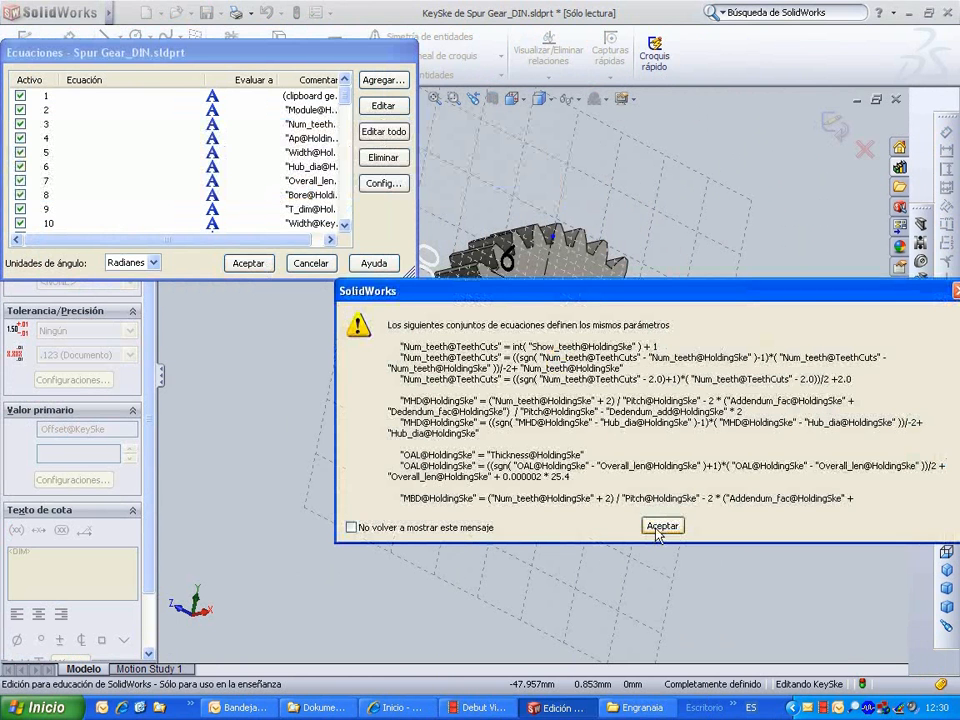
{"action": "left_click", "coordinate": [392, 530]}
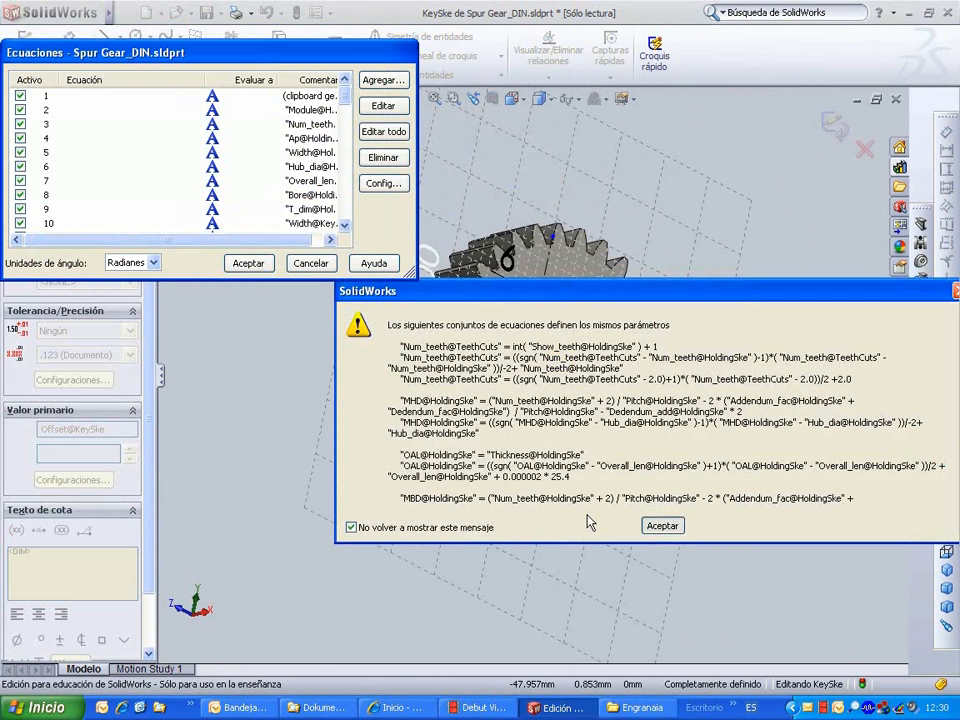
{"action": "key", "text": "Return"}
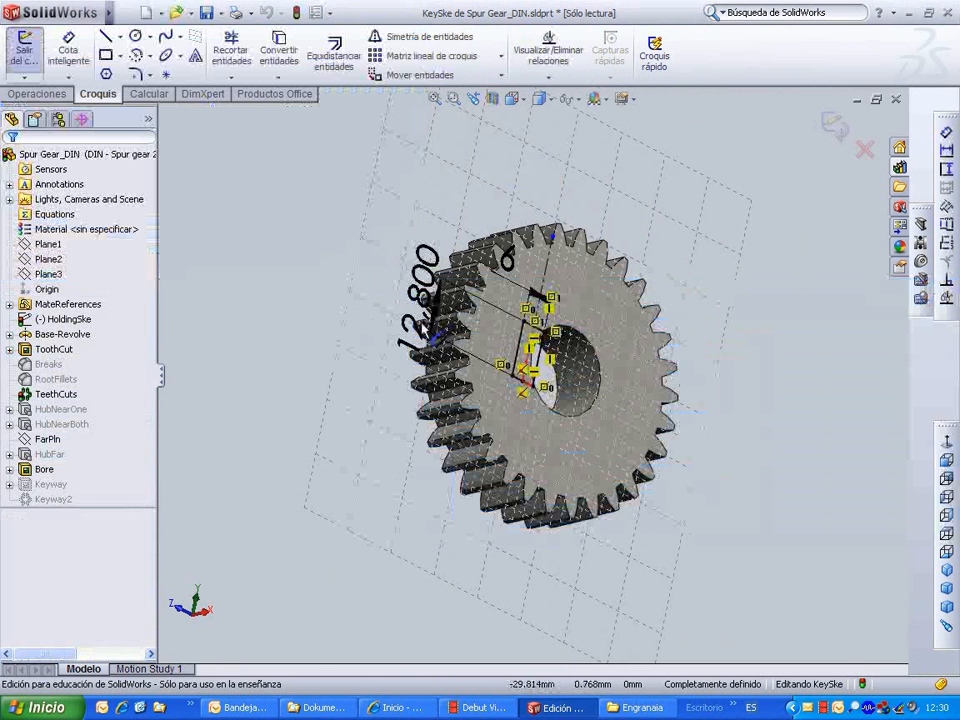
- Set the keyway sketch's offset dimension to 14 mm, accepting the read-only notice with the option not to be asked again
{"action": "mouse_move", "coordinate": [424, 328]}
{"action": "middle_mouse_down"}
{"action": "mouse_move", "coordinate": [357, 283]}
{"action": "mouse_move", "coordinate": [432, 320]}
{"action": "middle_mouse_up"}
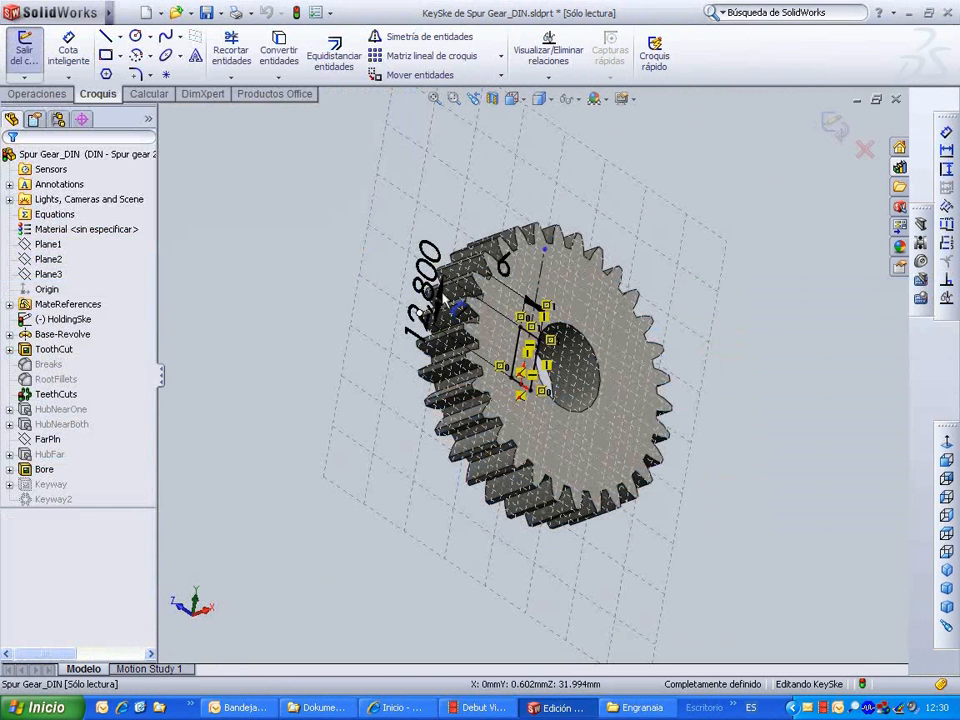
{"action": "left_click", "coordinate": [442, 300]}
{"action": "double_click", "coordinate": [440, 294]}
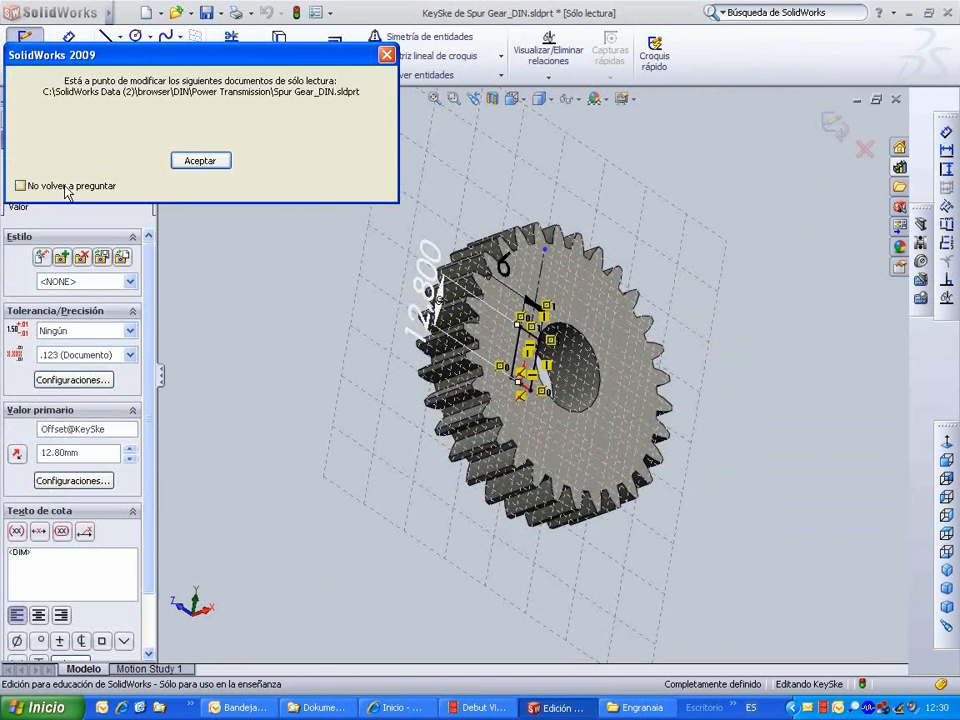
{"action": "left_click", "coordinate": [65, 186]}
{"action": "left_click", "coordinate": [178, 163]}
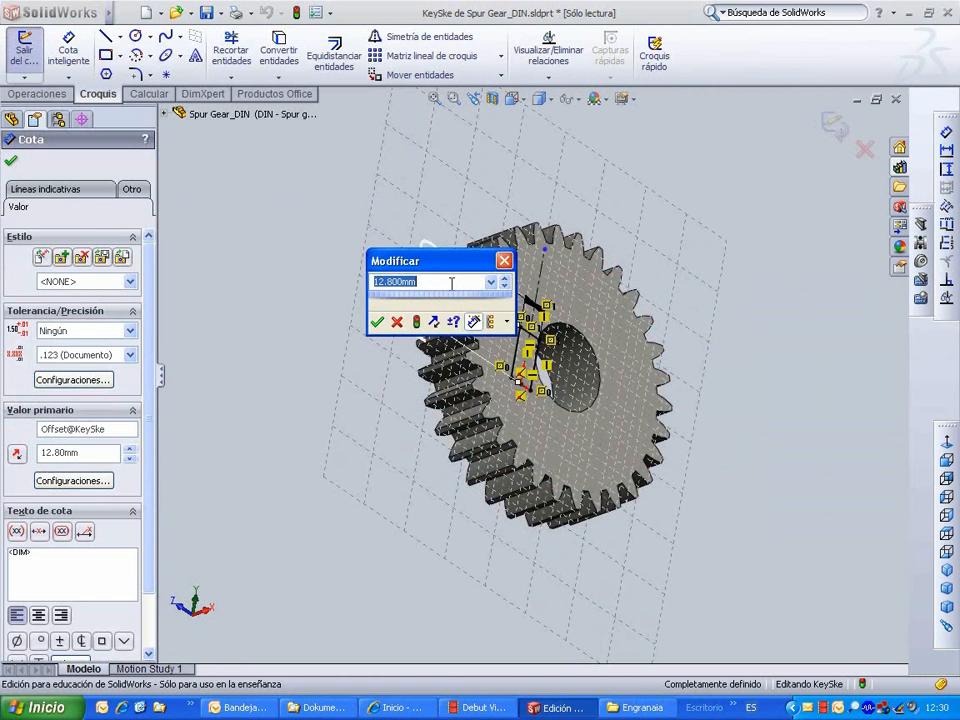
{"action": "type", "text": "14"}
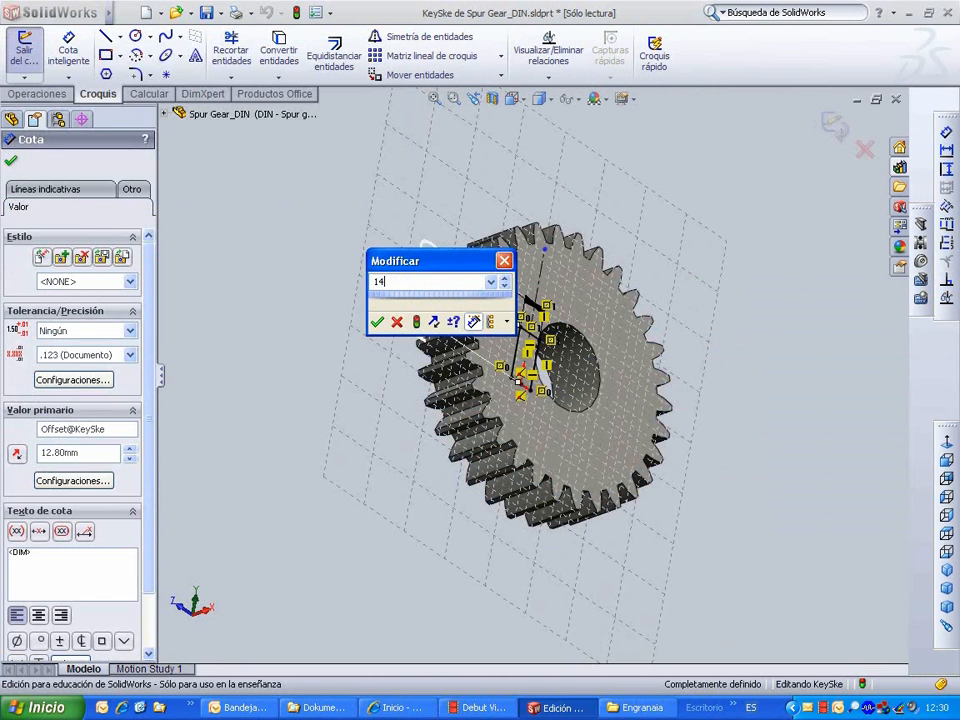
{"action": "left_click", "coordinate": [378, 323]}
- Set the keyway's width to 8 mm and exit the sketch to rebuild the gear
{"action": "mouse_move", "coordinate": [322, 250]}
{"action": "middle_mouse_down"}
{"action": "mouse_move", "coordinate": [310, 224]}
{"action": "mouse_move", "coordinate": [502, 245]}
{"action": "middle_mouse_up"}
{"action": "left_click", "coordinate": [525, 251]}
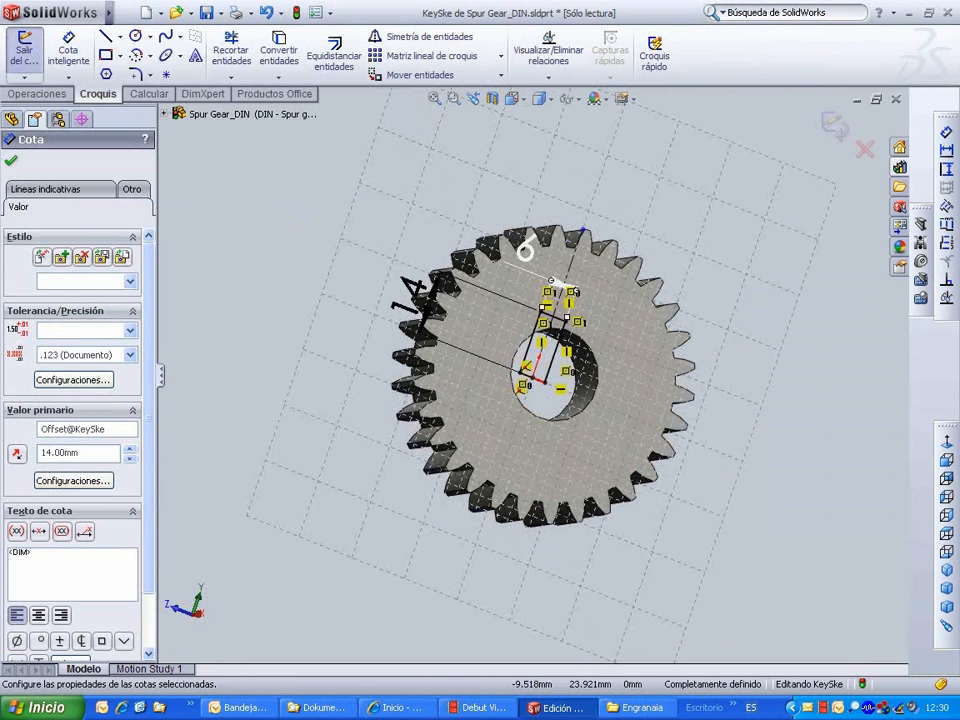
{"action": "double_click", "coordinate": [530, 263]}
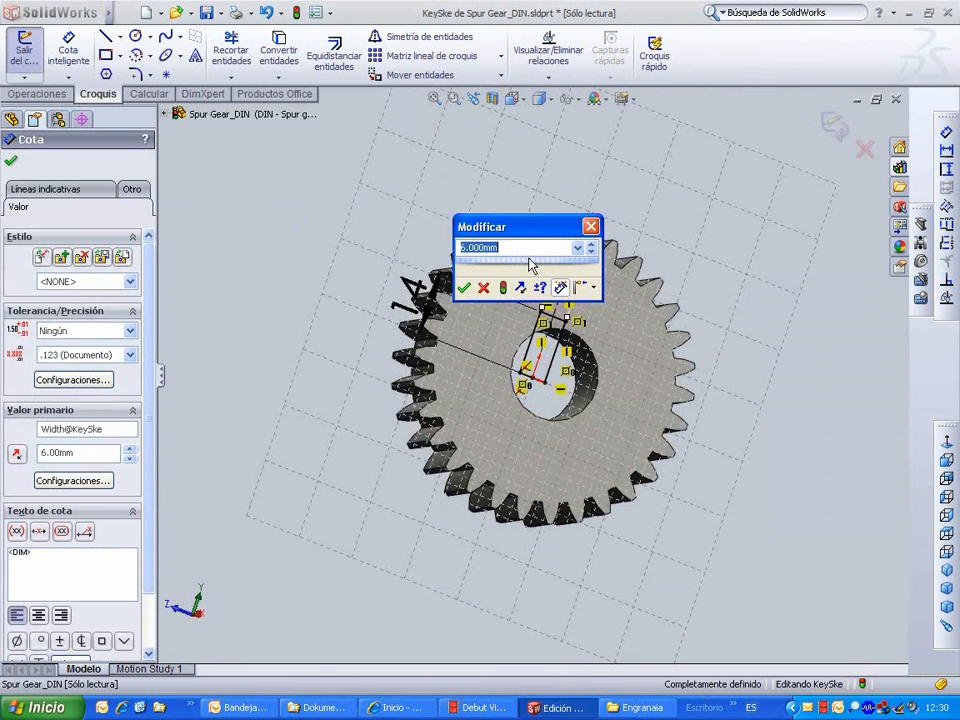
{"action": "type", "text": "8"}
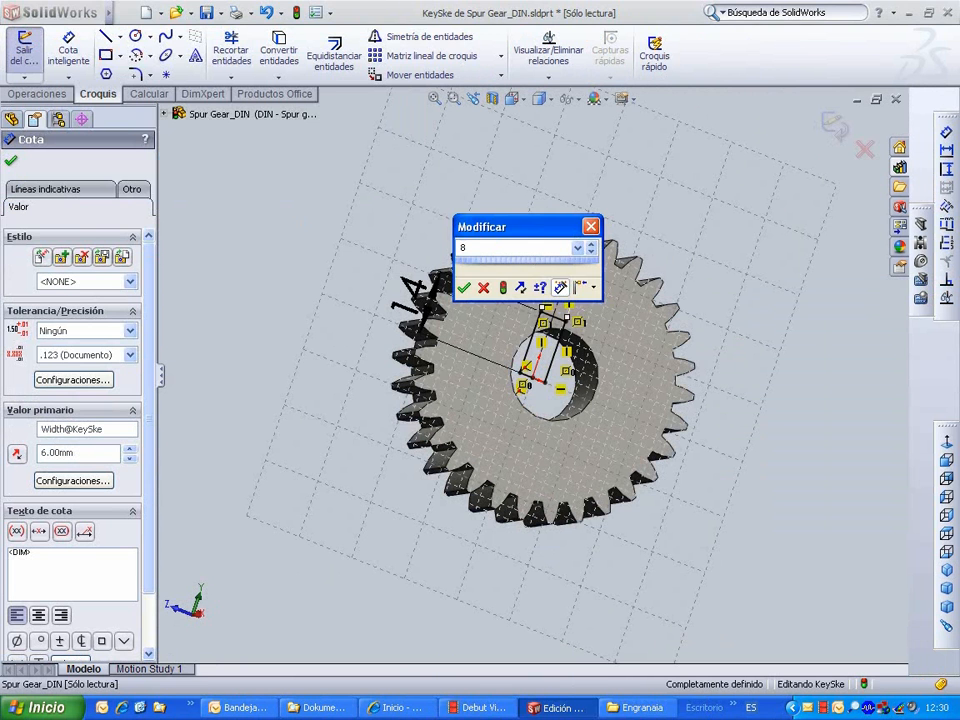
{"action": "key", "text": "Return"}
{"action": "middle_click_drag", "start_coordinate": [504, 253], "coordinate": [413, 188]}
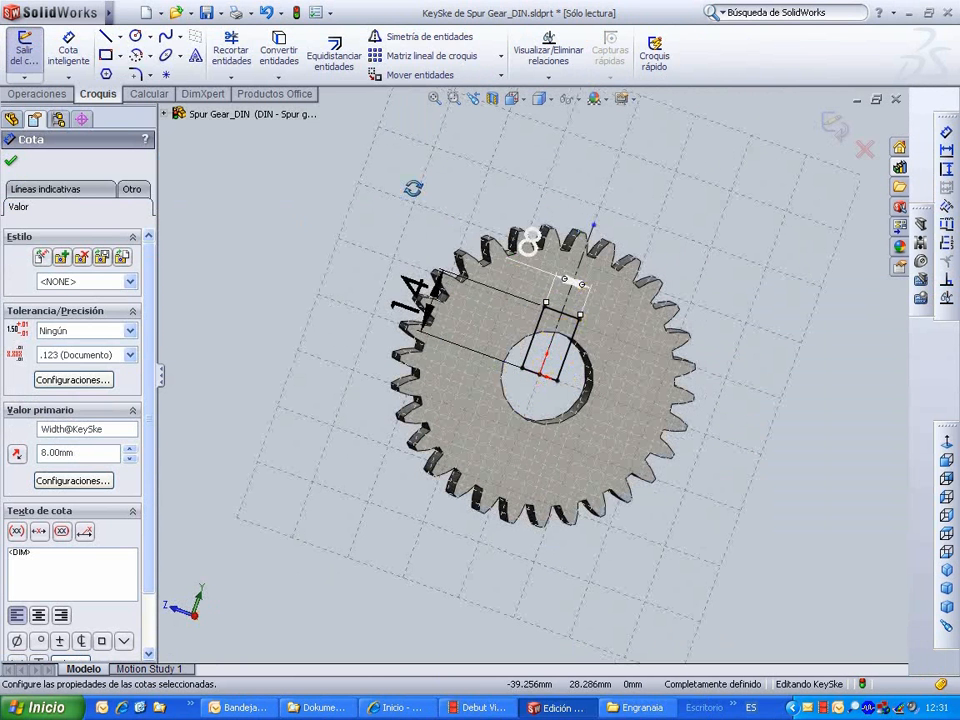
{"action": "left_click", "coordinate": [835, 127]}
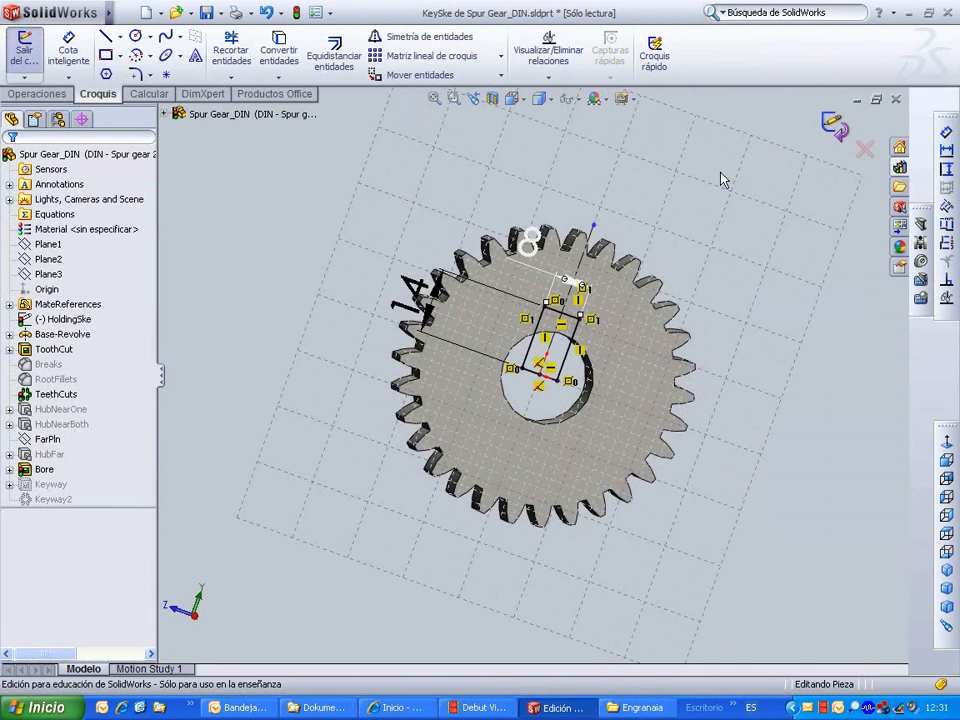
{"action": "middle_click_drag", "start_coordinate": [715, 158], "coordinate": [641, 182]}
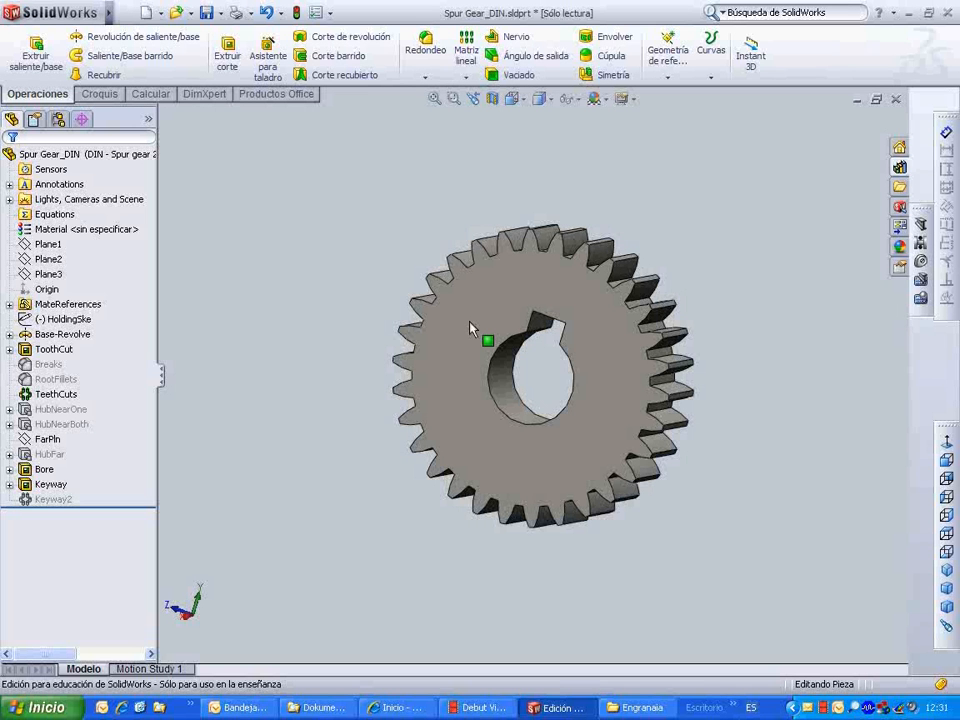
- Open the sketch of the gear's Bore feature for editing
{"action": "left_click", "coordinate": [45, 497]}
{"action": "left_click", "coordinate": [30, 469]}
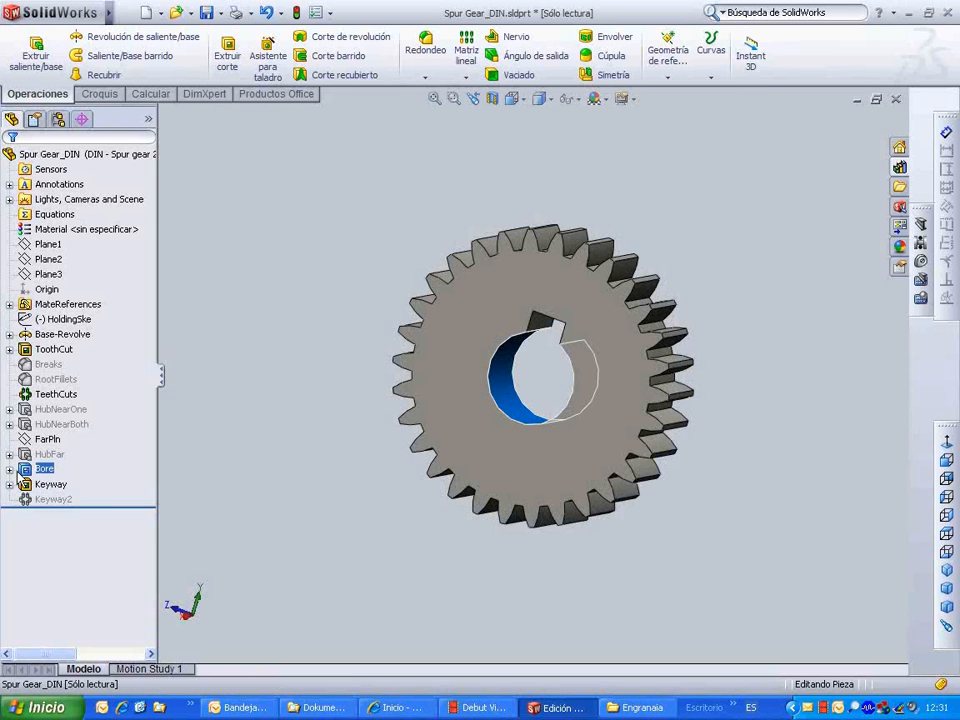
{"action": "left_click", "coordinate": [45, 454], "text": "ctrl"}
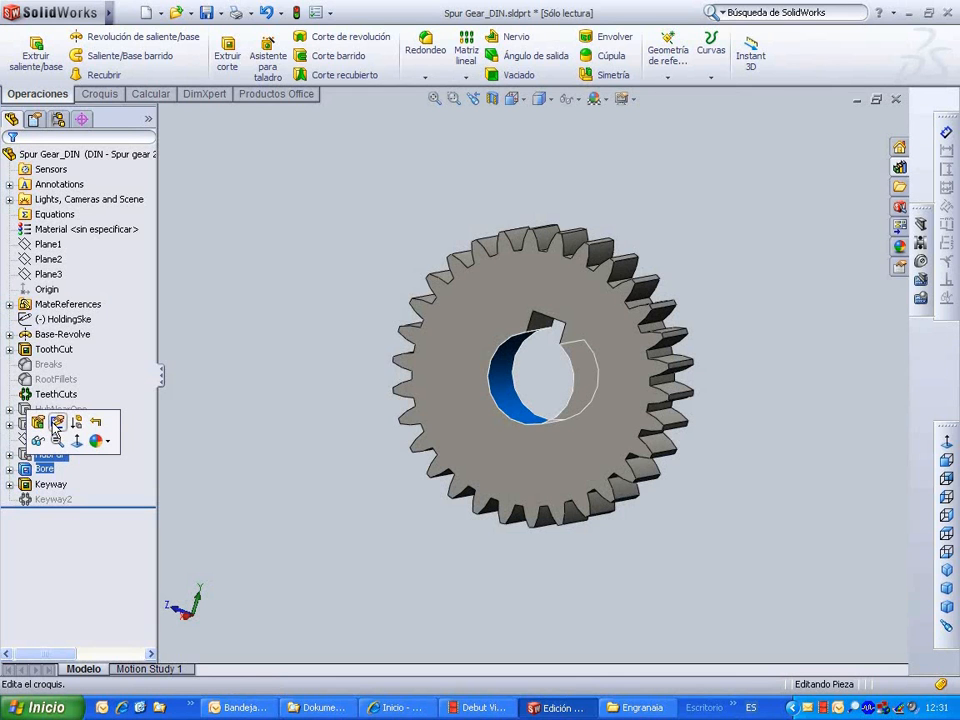
{"action": "left_click", "coordinate": [55, 424]}
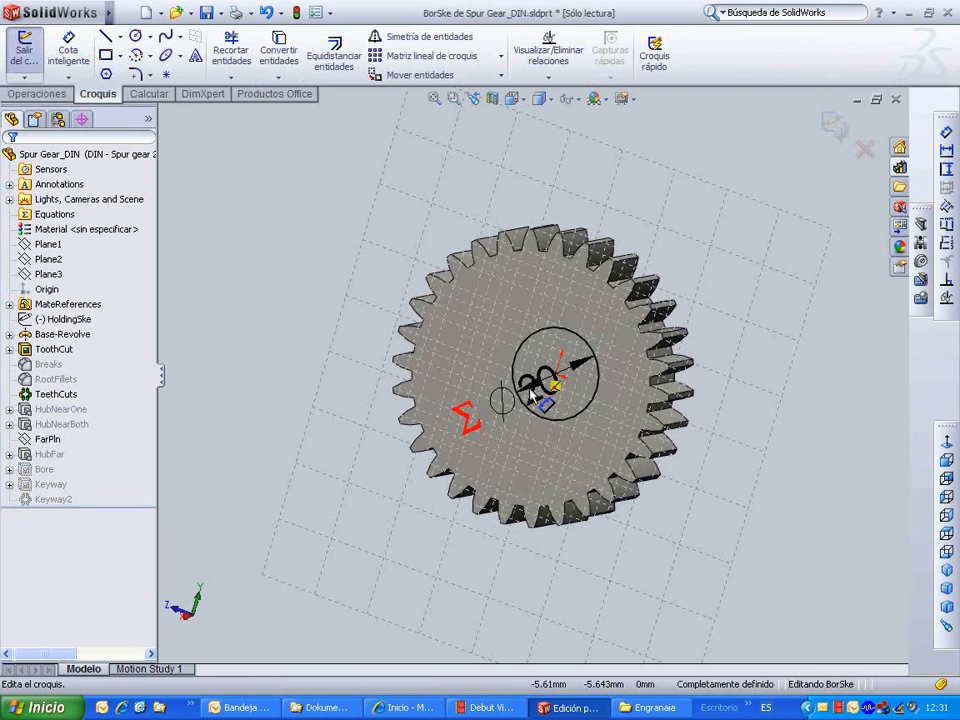
- Delete the equation driving the bore sketch's diameter dimension and acknowledge the equation warning
{"action": "double_click", "coordinate": [549, 381]}
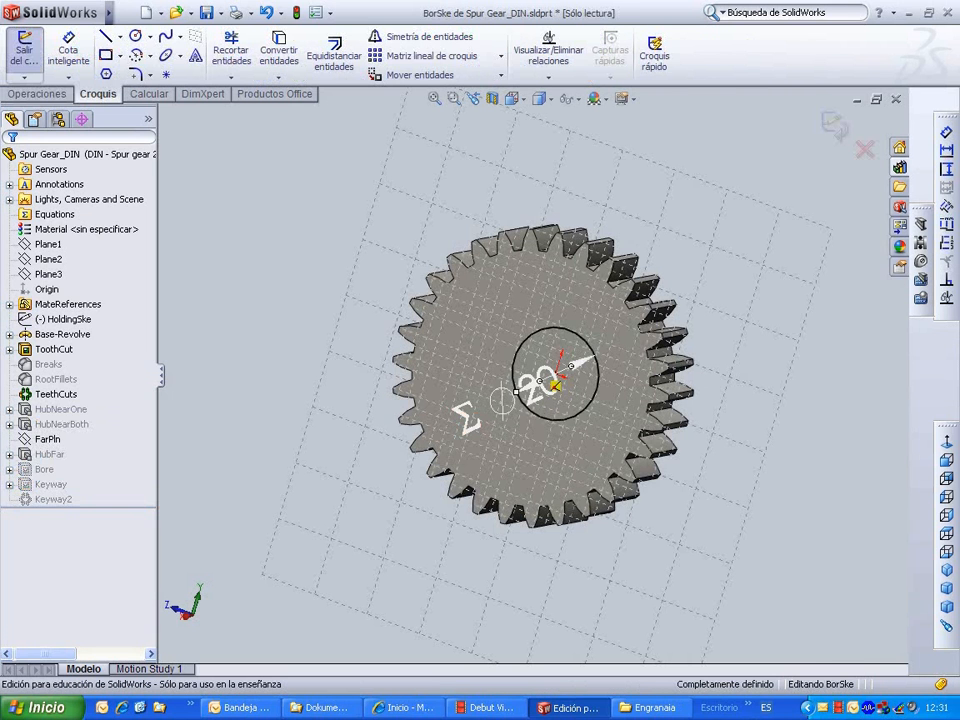
{"action": "right_click", "coordinate": [544, 384]}
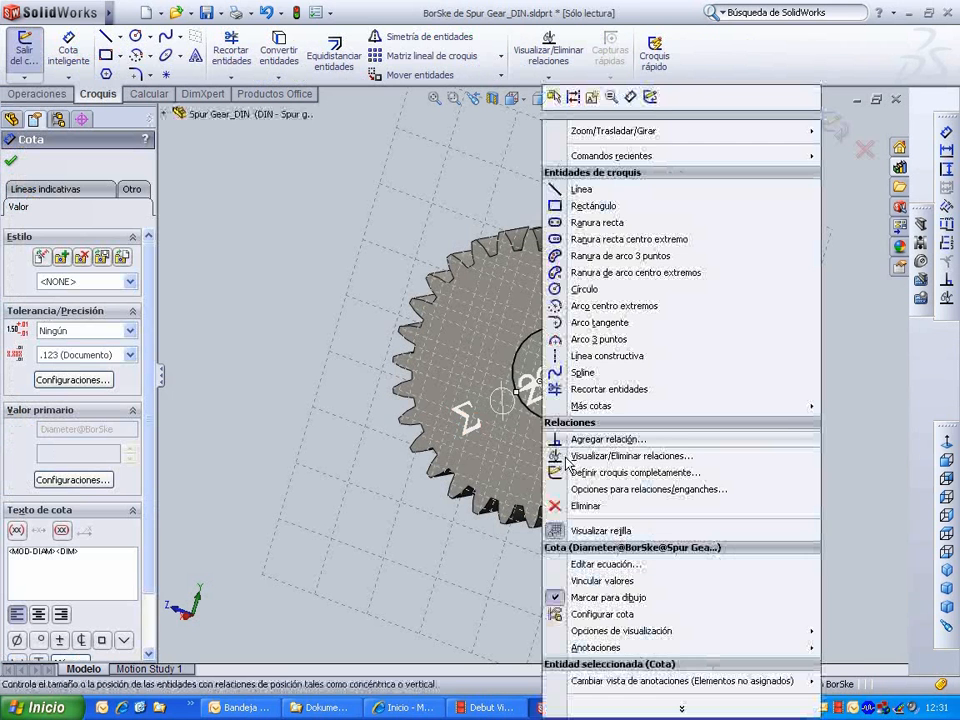
{"action": "left_click", "coordinate": [606, 565]}
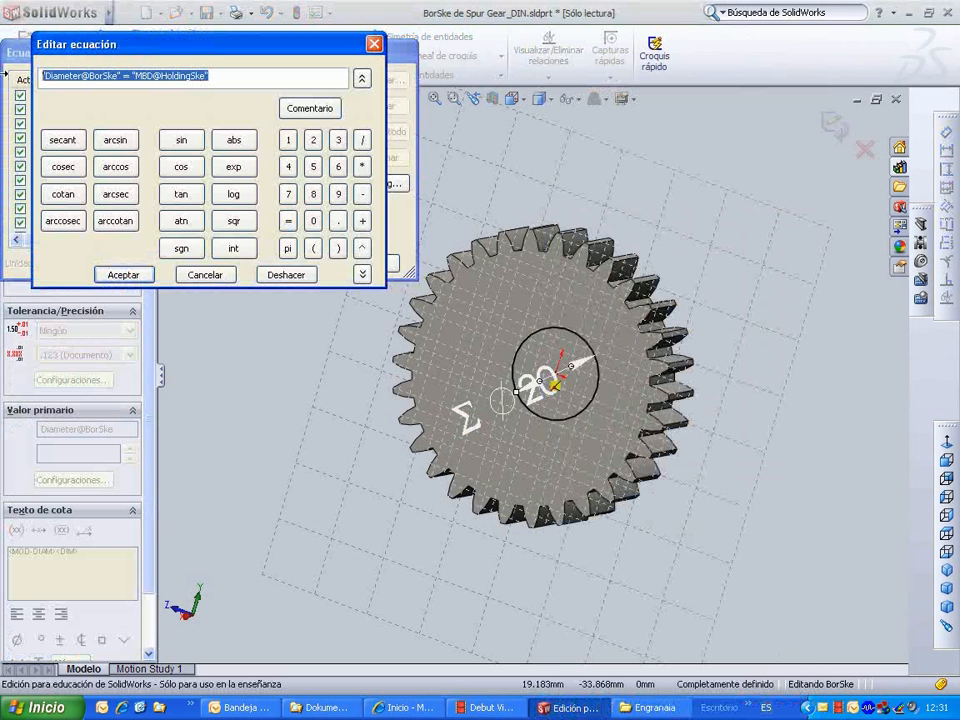
{"action": "key", "text": "Delete"}
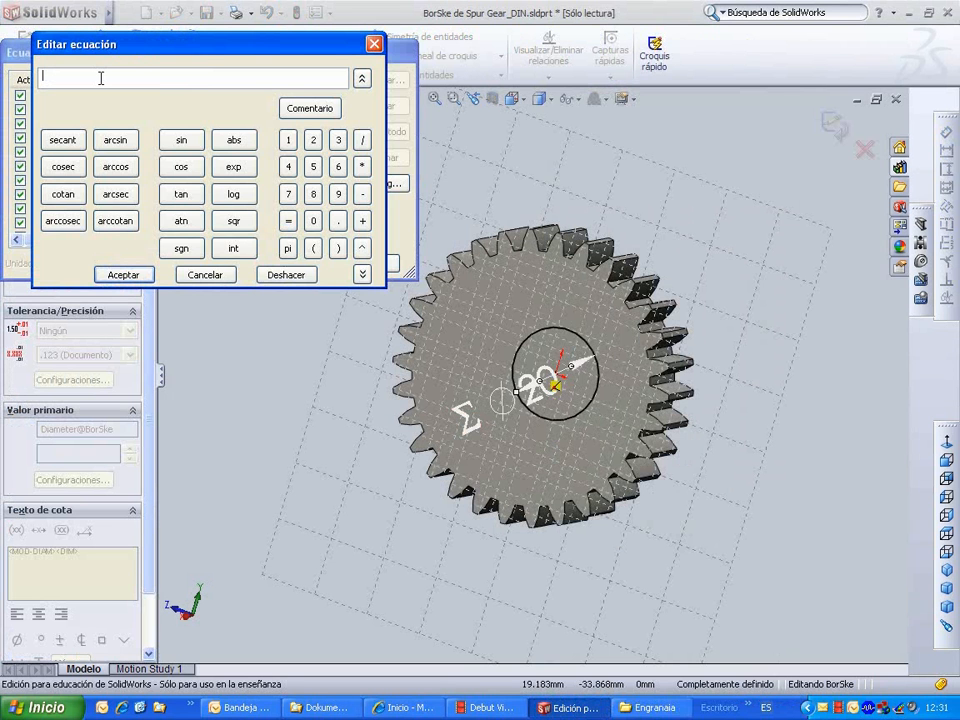
{"action": "left_click", "coordinate": [214, 274]}
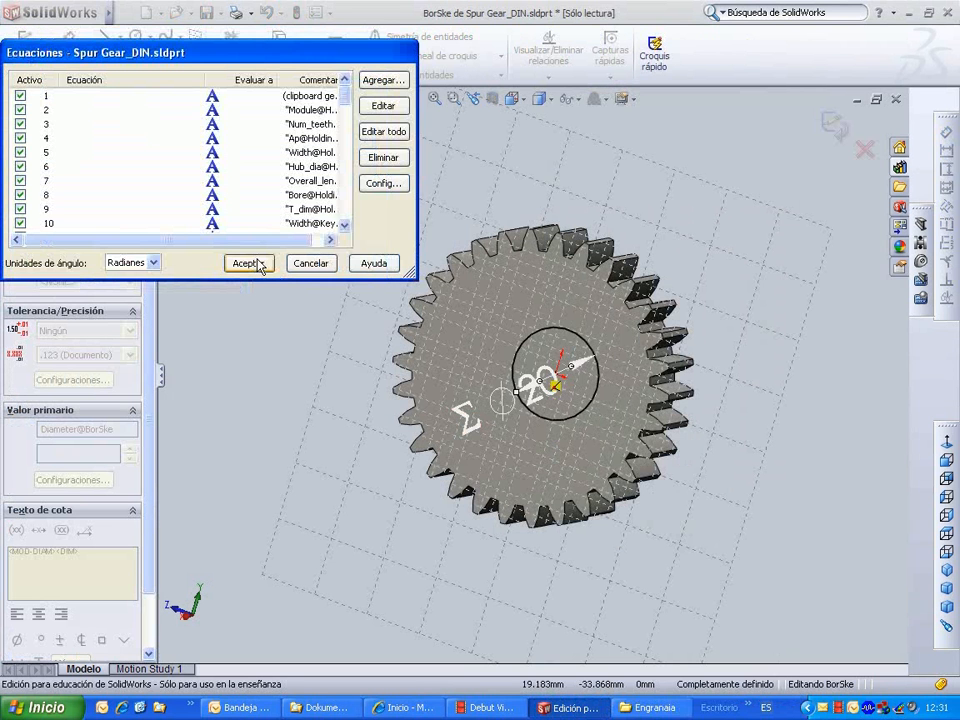
{"action": "left_click", "coordinate": [247, 263]}
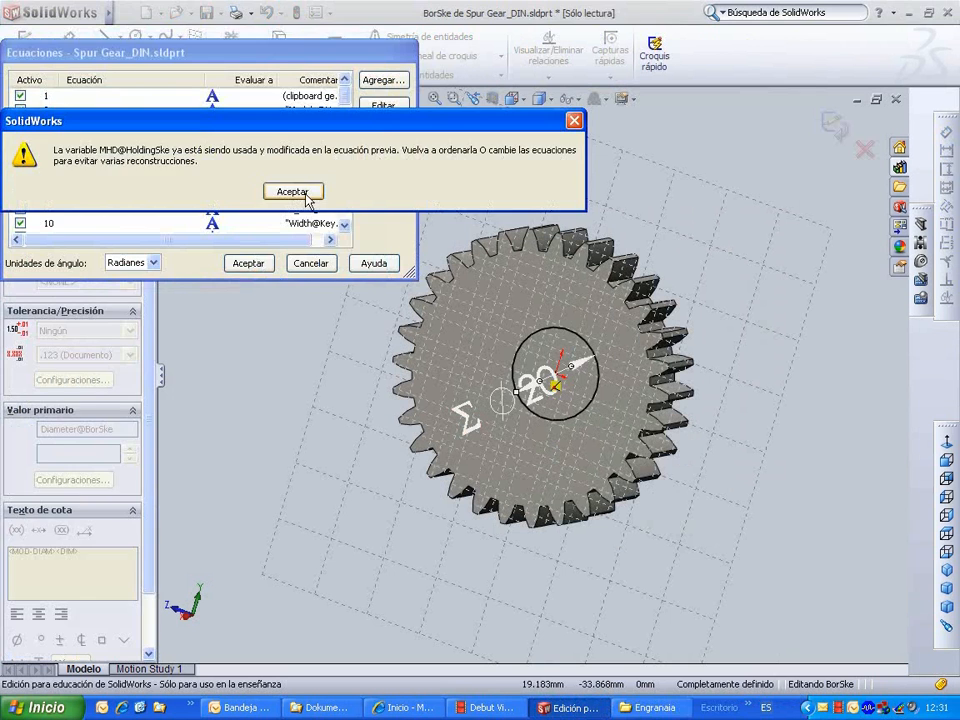
{"action": "left_click", "coordinate": [293, 192]}
{"action": "left_click", "coordinate": [251, 264]}
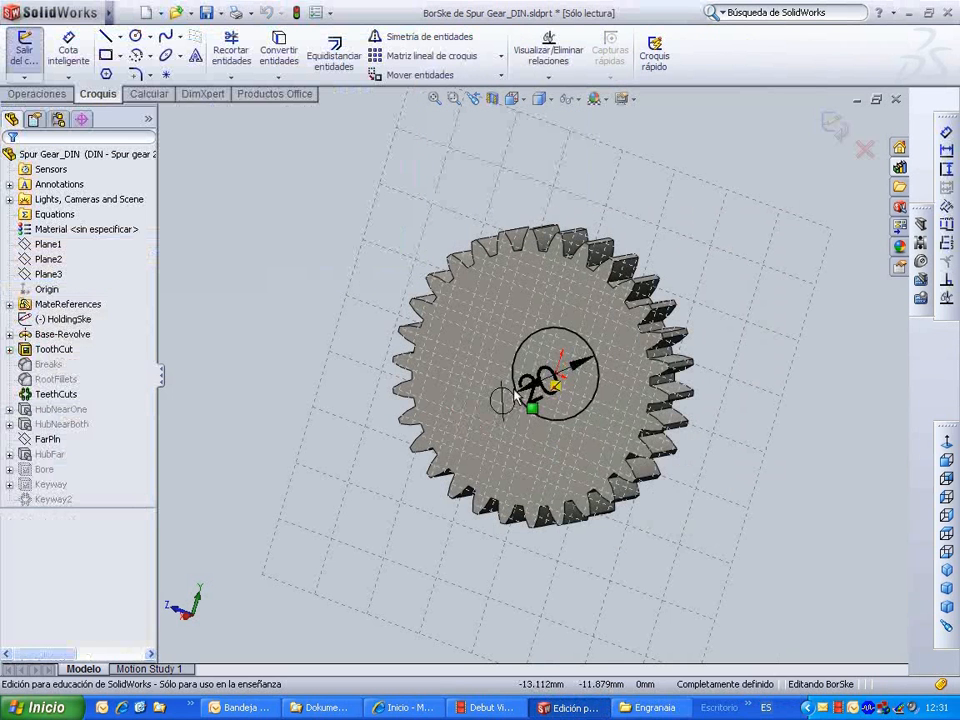
- Try to set the bore diameter to 30 mm and rebuild the gear, choosing to stop and repair and closing the error list
{"action": "left_click", "coordinate": [540, 382]}
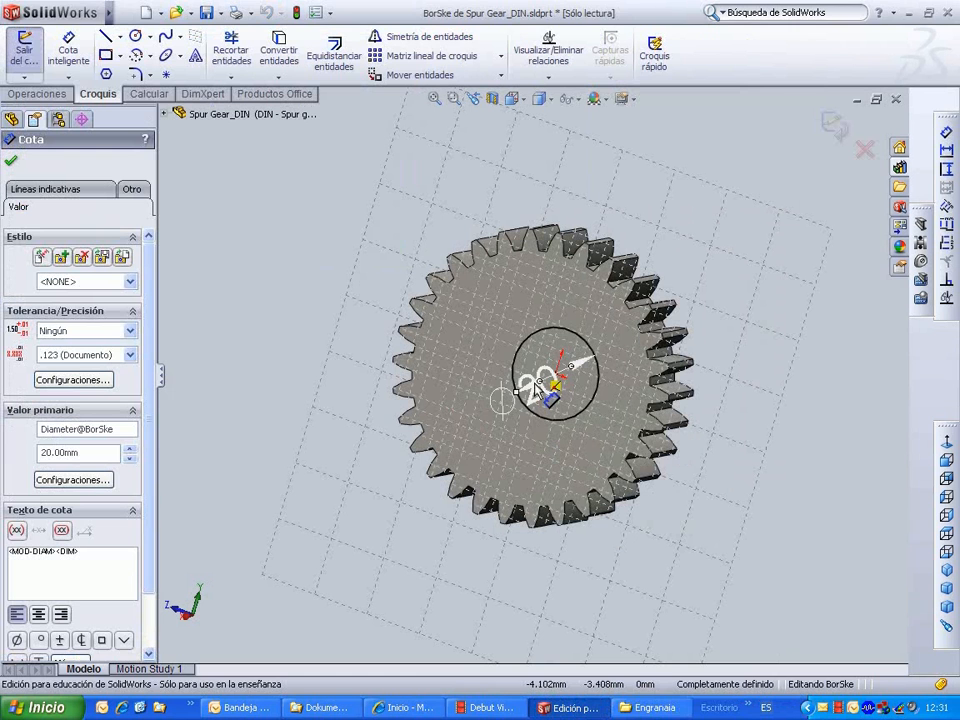
{"action": "double_click", "coordinate": [537, 390]}
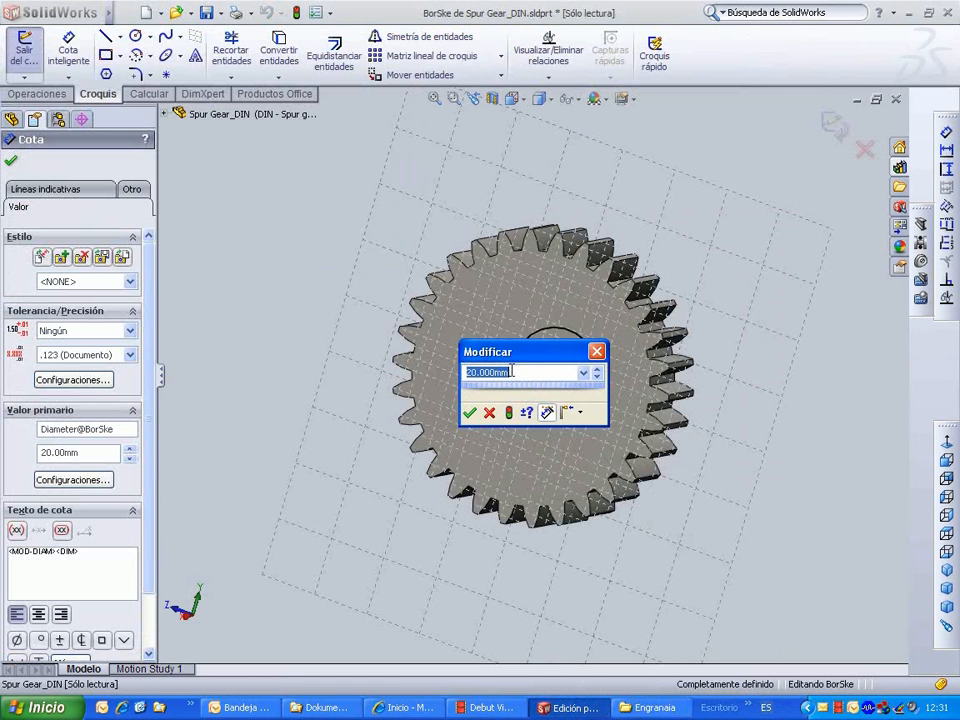
{"action": "type", "text": "30"}
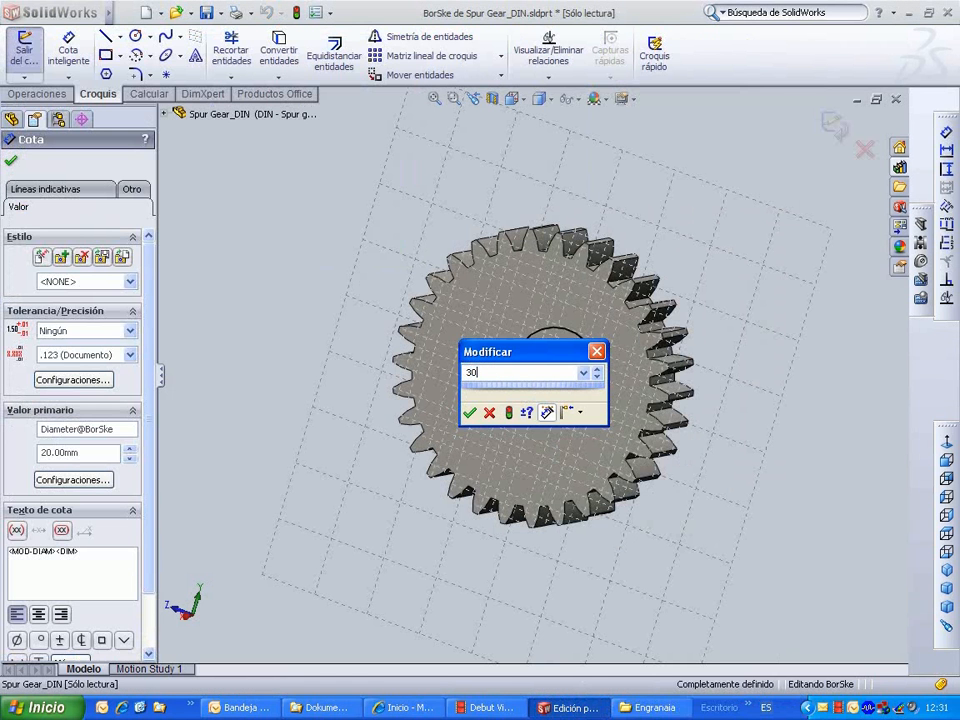
{"action": "left_click", "coordinate": [469, 414]}
{"action": "left_click", "coordinate": [303, 328]}
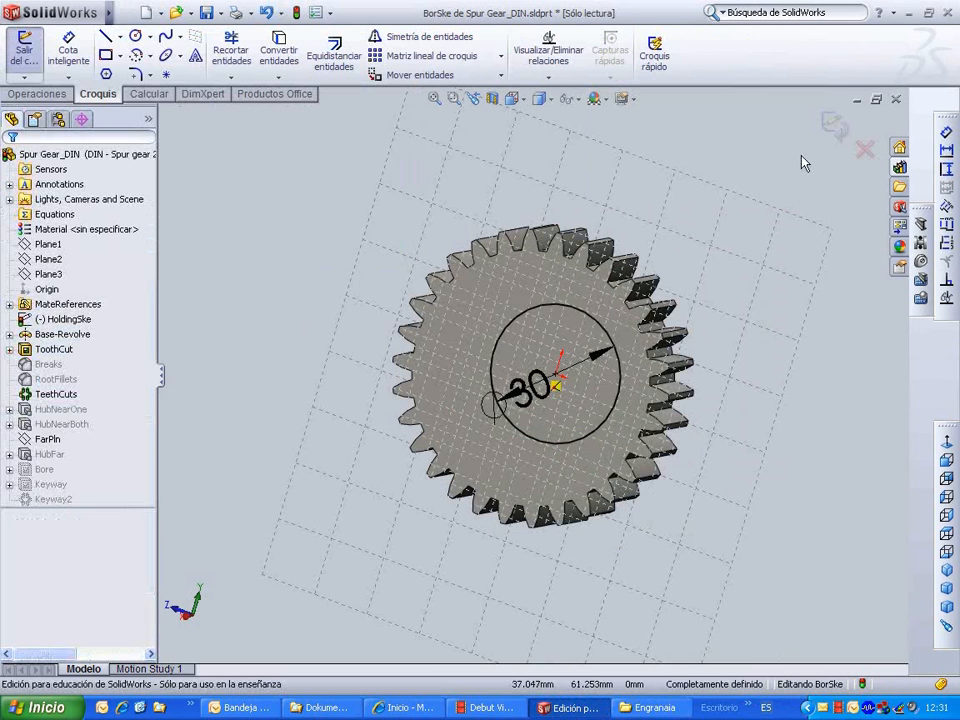
{"action": "left_click", "coordinate": [835, 124]}
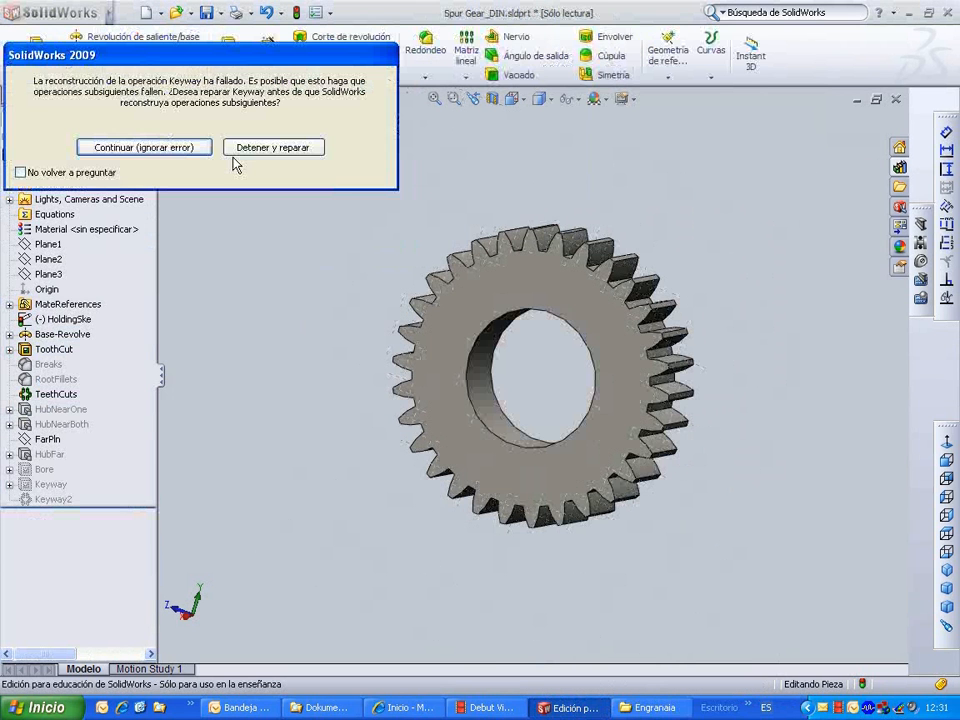
{"action": "left_click", "coordinate": [233, 152]}
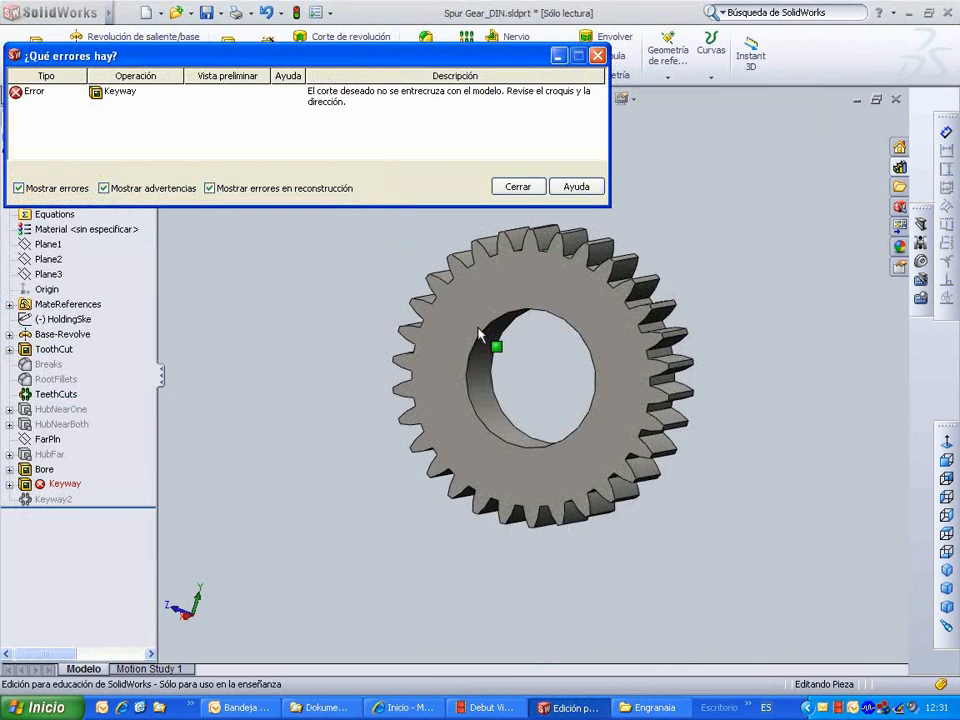
{"action": "left_click", "coordinate": [515, 187]}
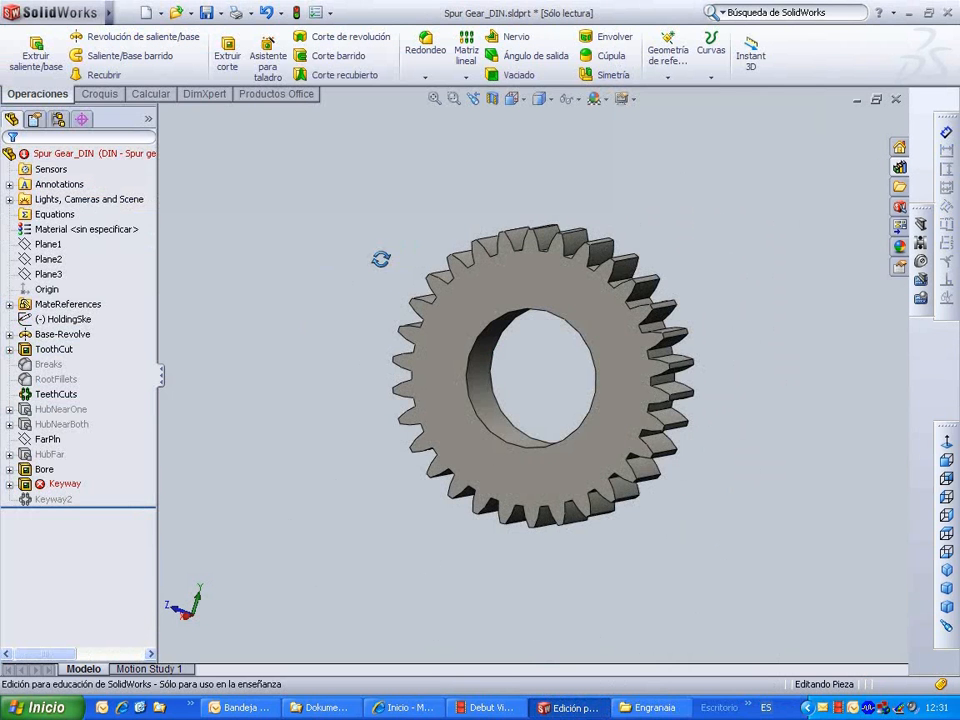
- Undo the bore diameter change and exit the sketch to rebuild the gear
{"action": "middle_click_drag", "start_coordinate": [380, 259], "coordinate": [226, 153]}
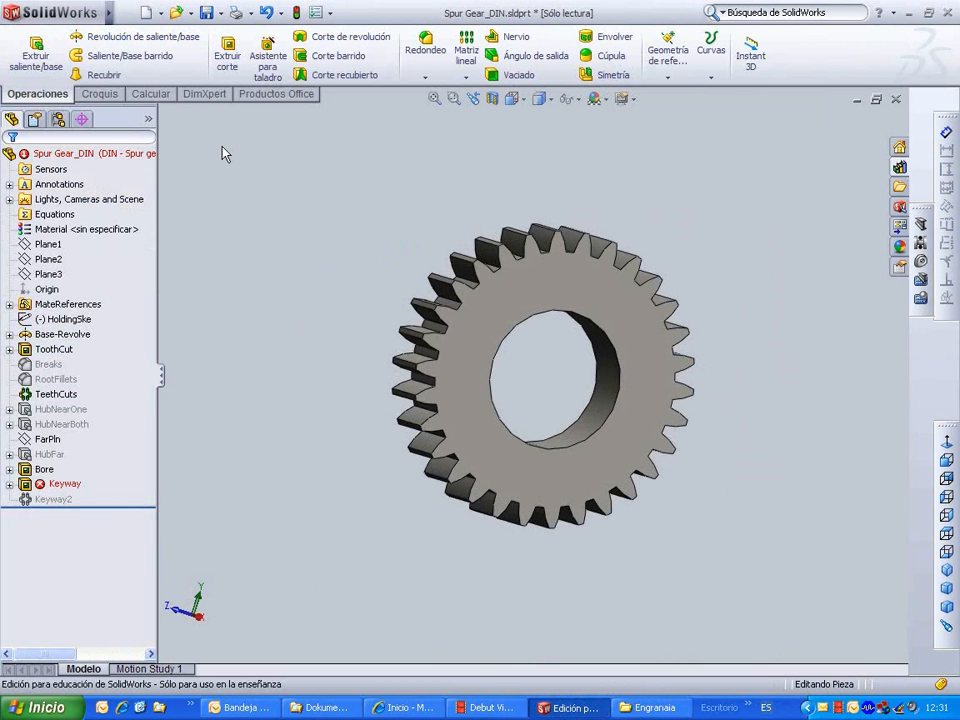
{"action": "left_click", "coordinate": [266, 12]}
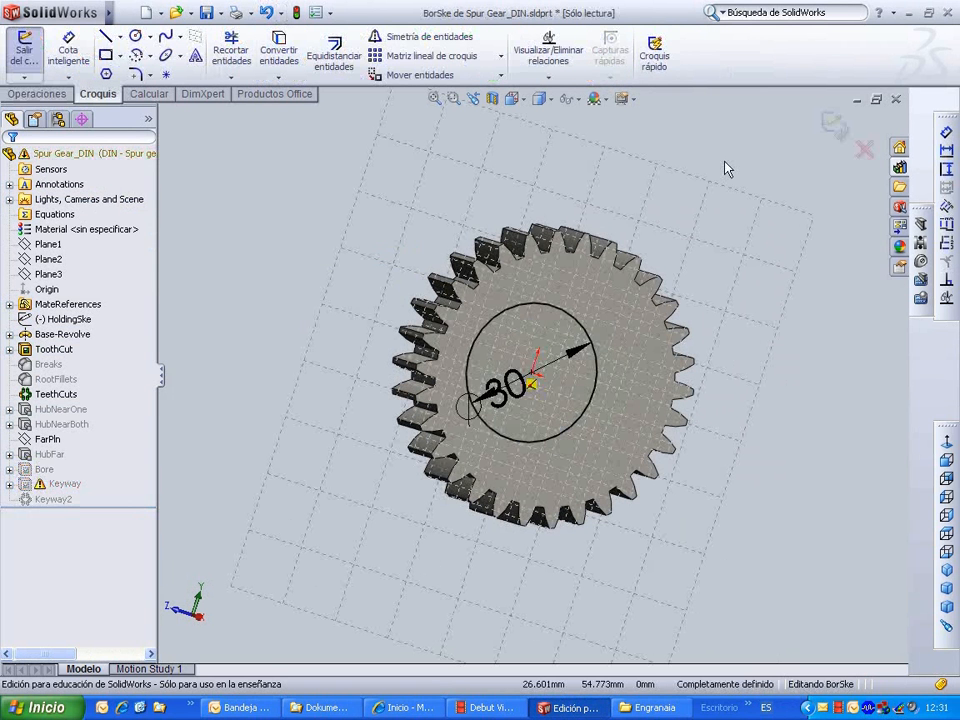
{"action": "left_click", "coordinate": [266, 12]}
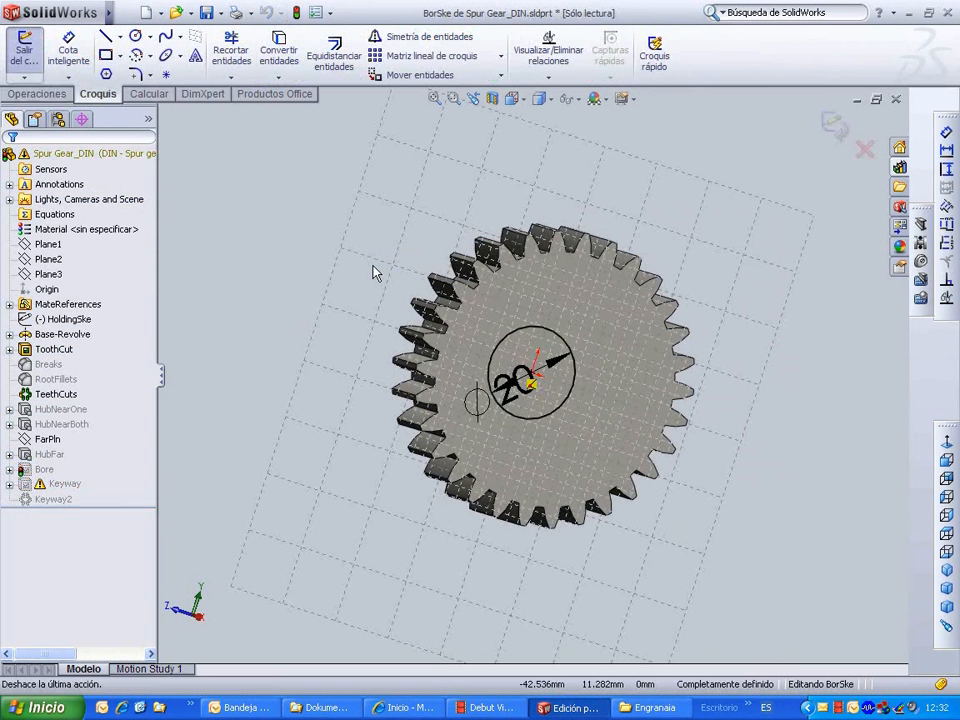
{"action": "left_click", "coordinate": [836, 128]}
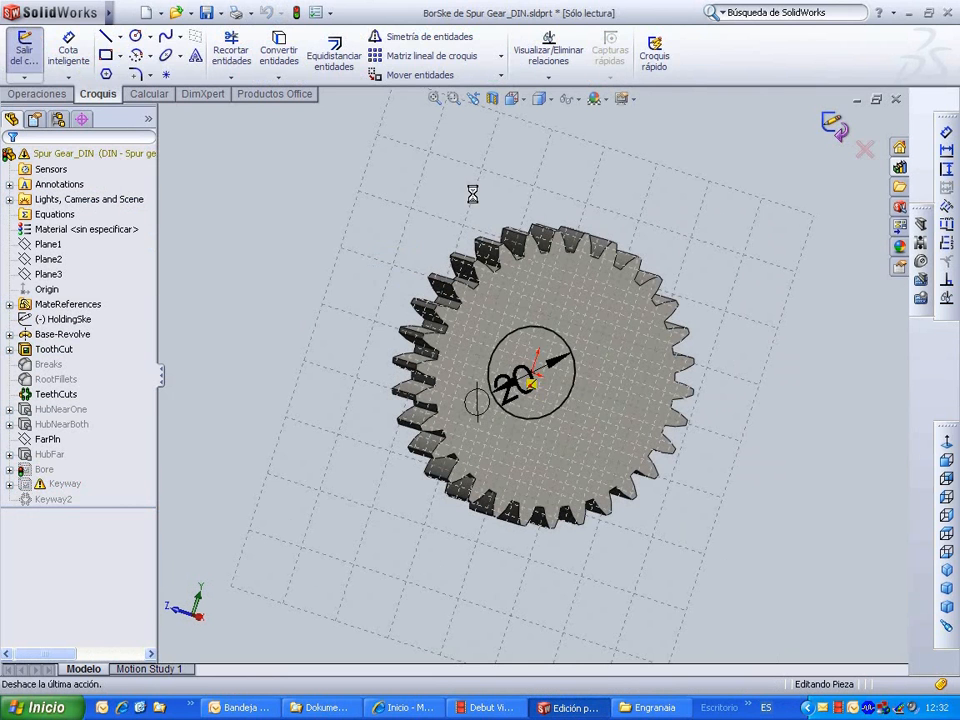
{"action": "middle_click_drag", "start_coordinate": [451, 205], "coordinate": [398, 204]}
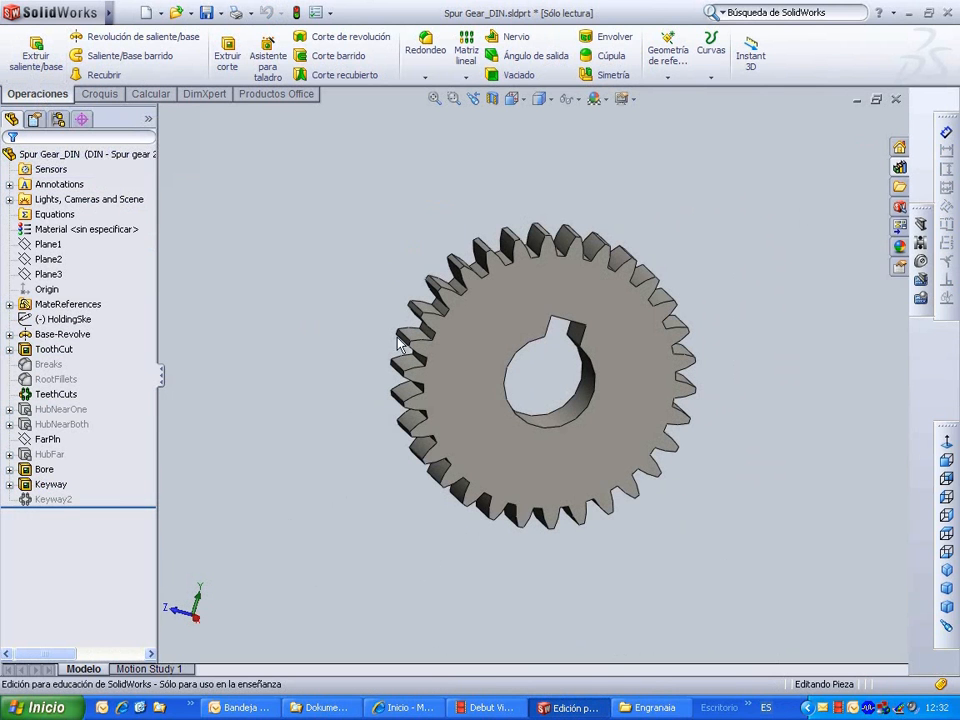
- Save the part as Spur Gear_DIN.sldprt in the Engranaia folder on the desktop, replacing the existing file
{"action": "left_click", "coordinate": [220, 14]}
{"action": "left_click", "coordinate": [241, 49]}
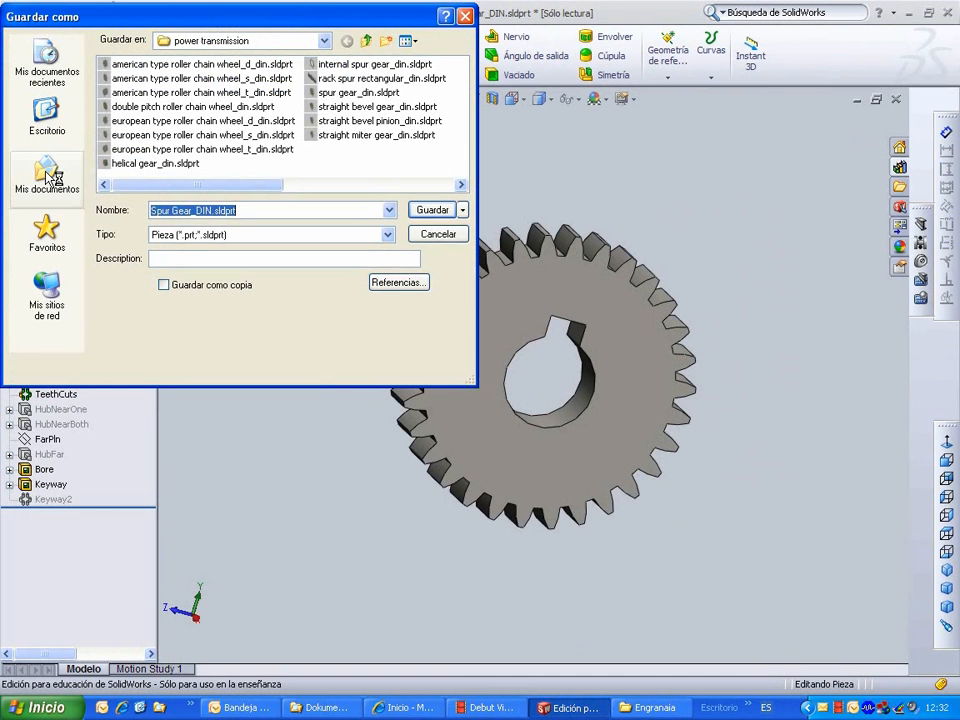
{"action": "left_click", "coordinate": [46, 115]}
{"action": "double_click", "coordinate": [119, 64]}
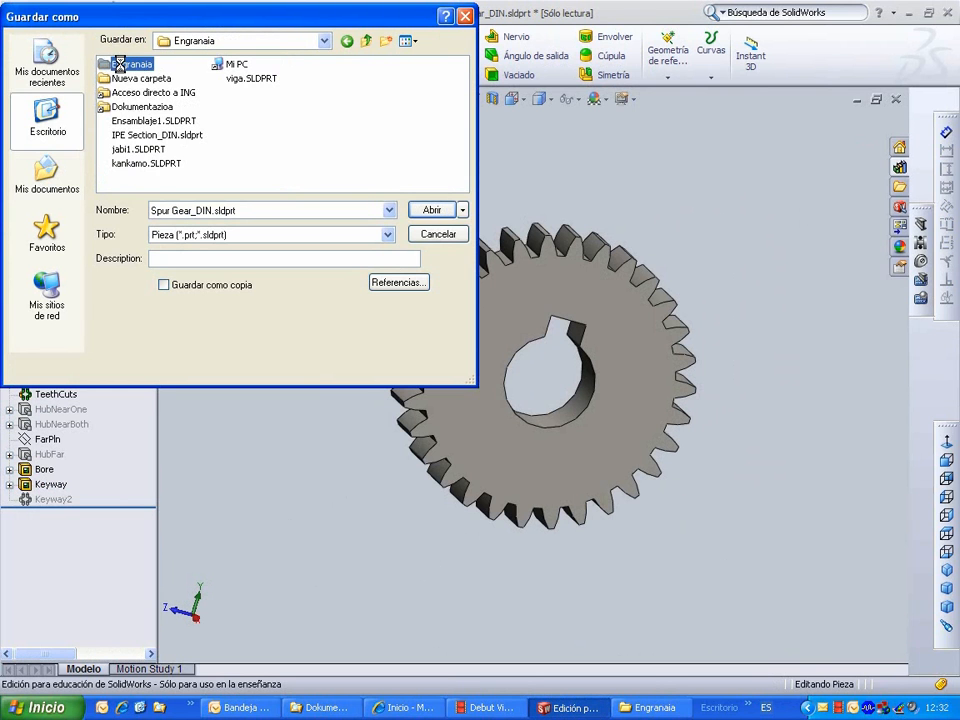
{"action": "left_click", "coordinate": [430, 210]}
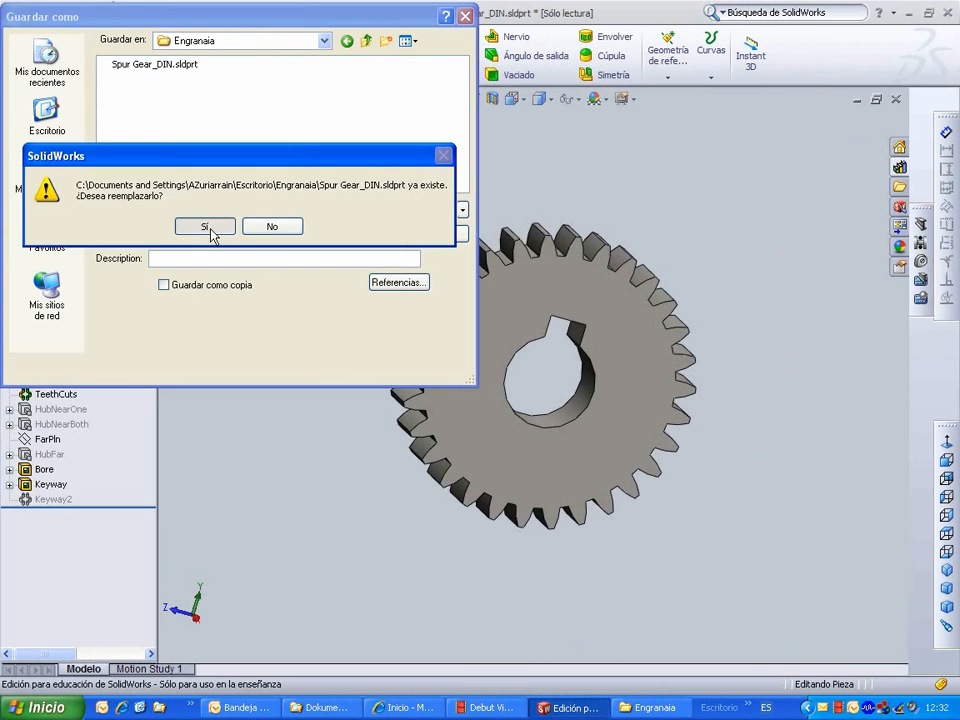
{"action": "left_click", "coordinate": [205, 227]}
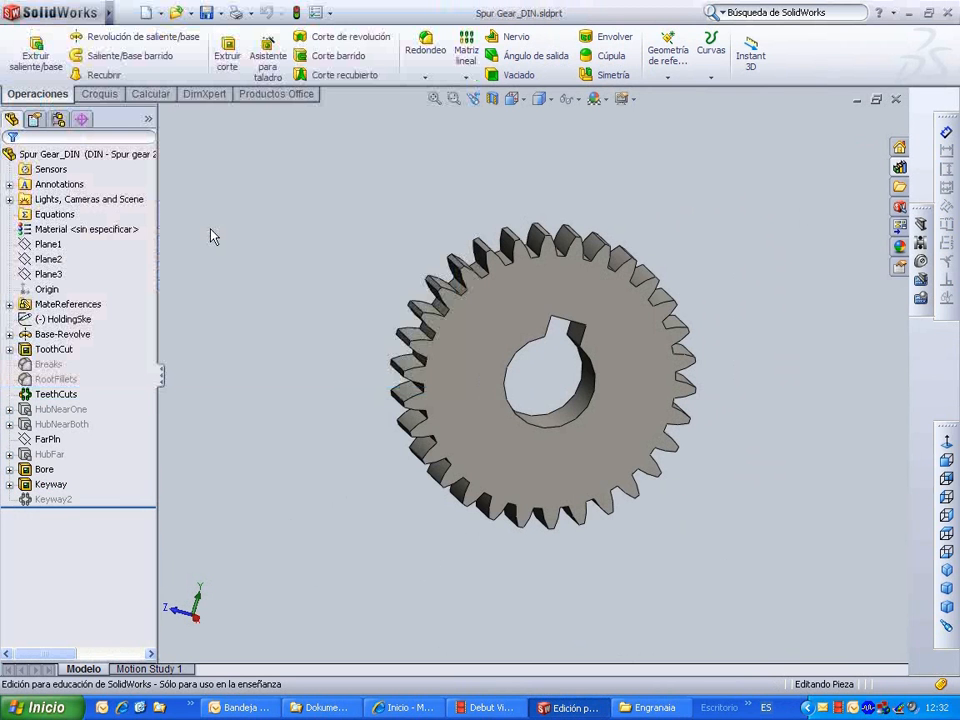
- Create a drawing from the gear part, continuing with an empty template and using the A4-V_eskola sheet format
{"action": "middle_click_drag", "start_coordinate": [676, 220], "coordinate": [633, 211]}
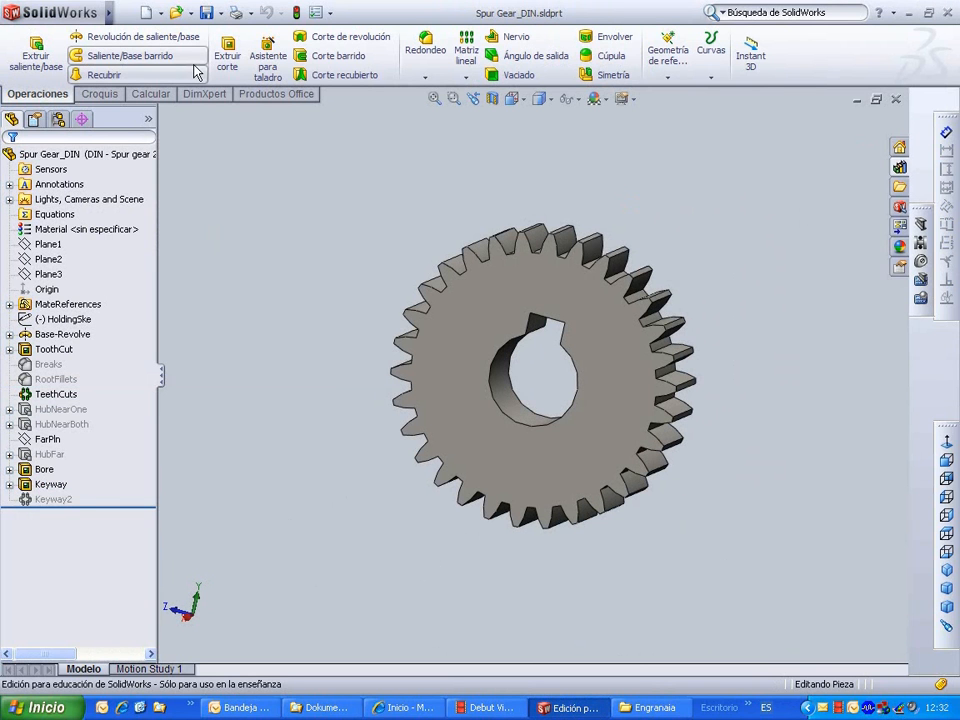
{"action": "left_click", "coordinate": [191, 14]}
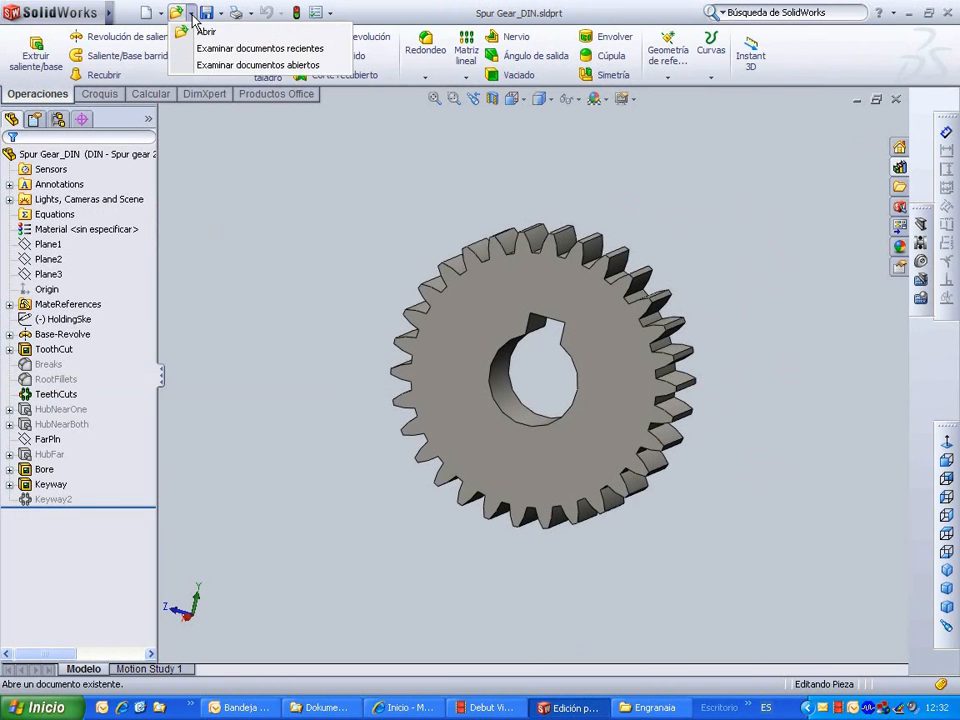
{"action": "left_click", "coordinate": [161, 16]}
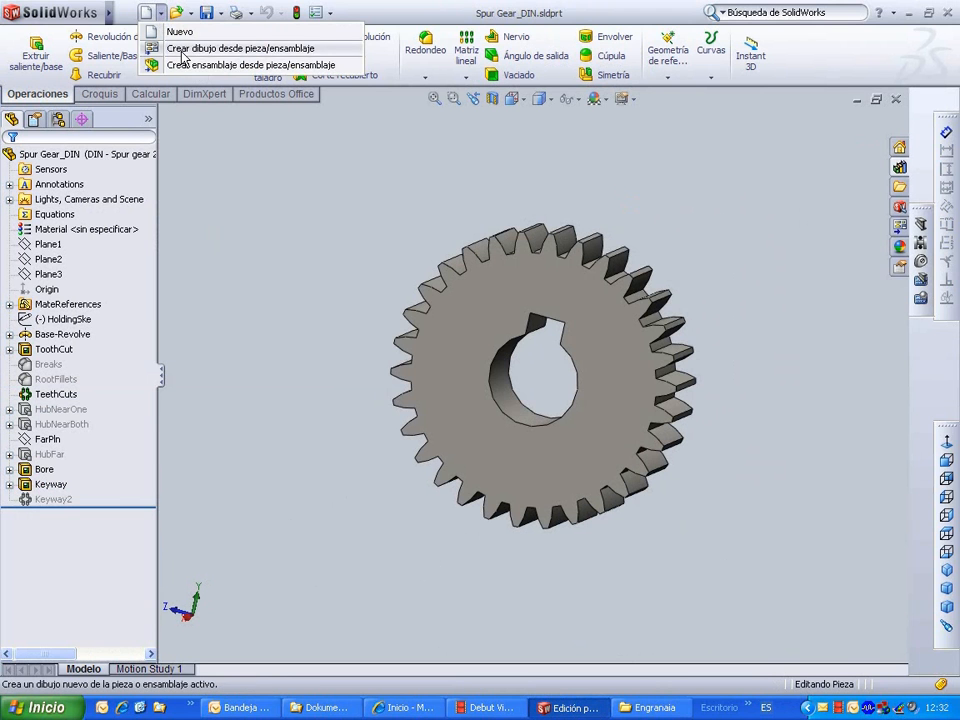
{"action": "left_click", "coordinate": [183, 49]}
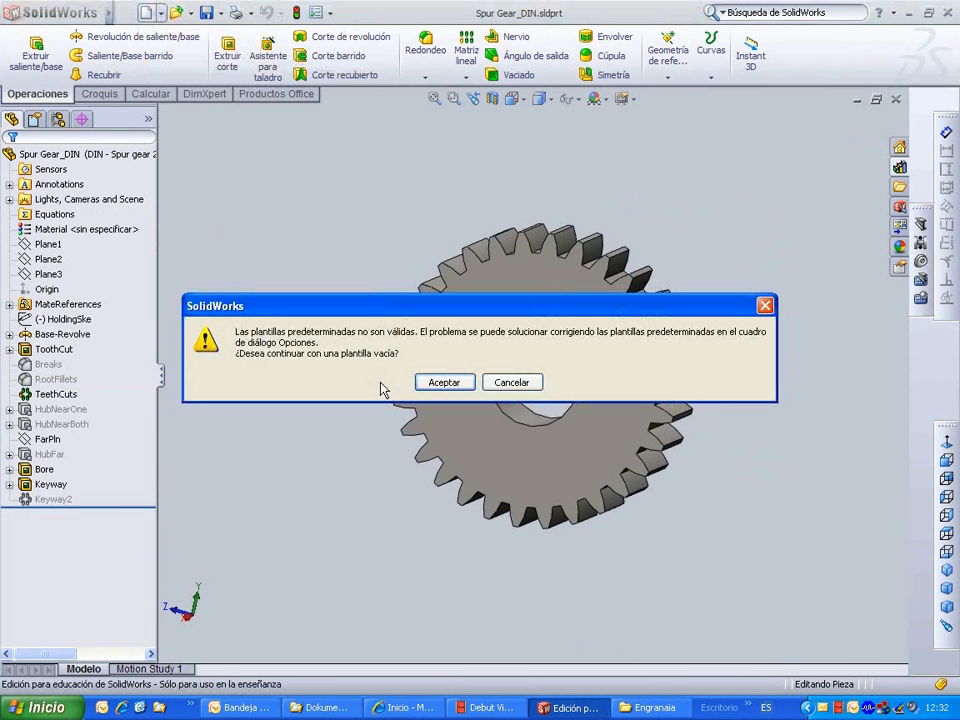
{"action": "left_click", "coordinate": [444, 383]}
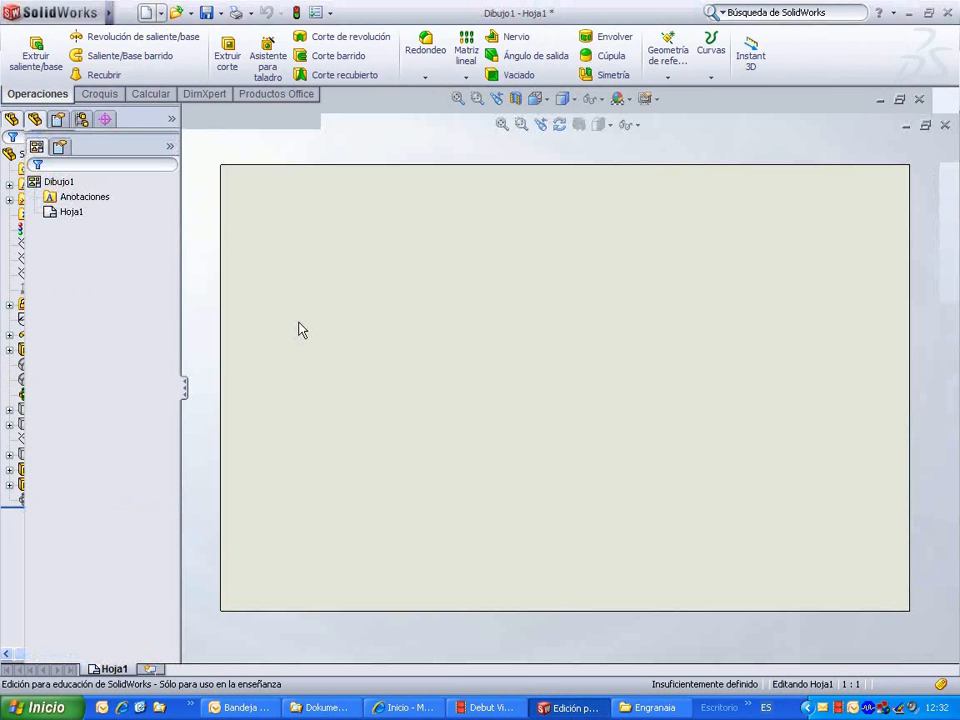
{"action": "left_click_drag", "start_coordinate": [389, 314], "coordinate": [388, 325]}
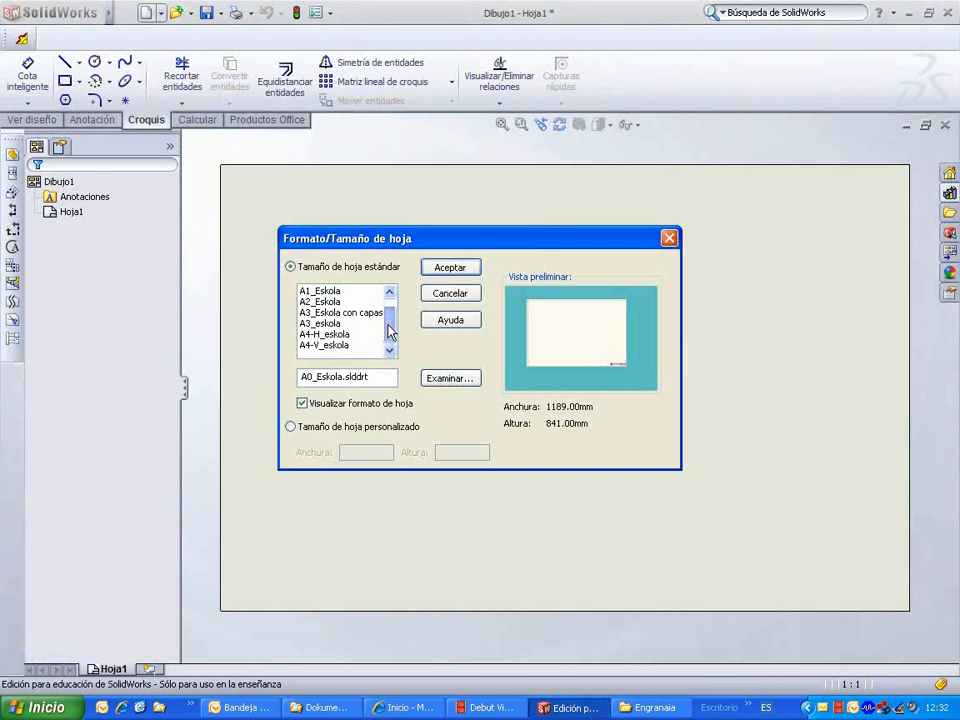
{"action": "left_click", "coordinate": [338, 345]}
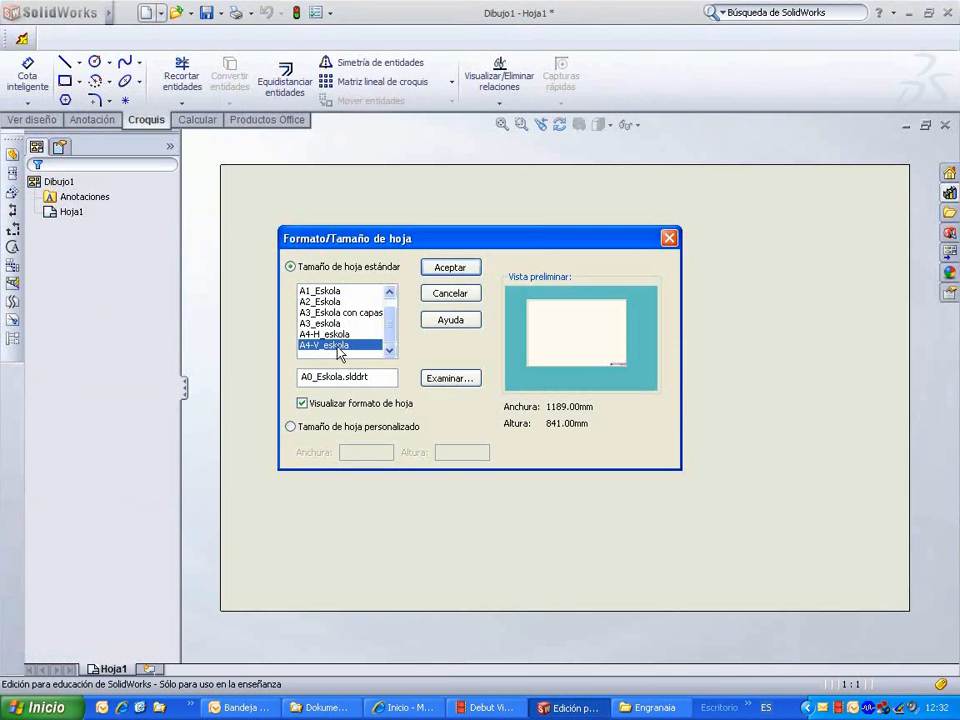
{"action": "left_click", "coordinate": [447, 272]}
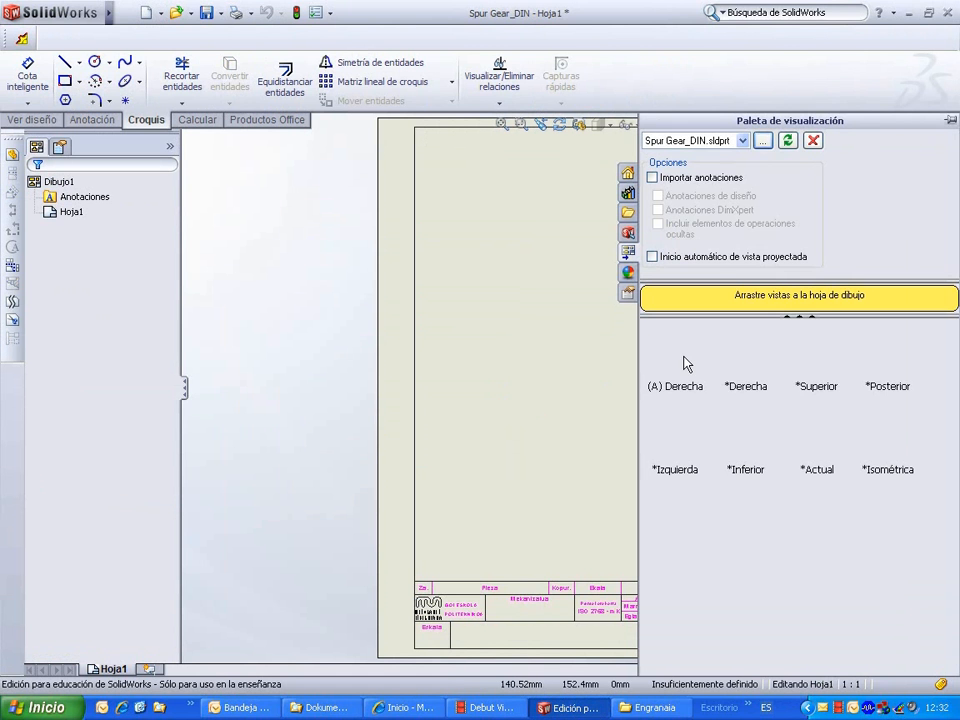
- Place the gear's (A) Derecha view near the middle of the drawing sheet
{"action": "mouse_move", "coordinate": [687, 364]}
{"action": "left_mouse_down"}
{"action": "mouse_move", "coordinate": [545, 355]}
{"action": "mouse_move", "coordinate": [587, 398]}
{"action": "mouse_move", "coordinate": [523, 356]}
{"action": "left_mouse_up"}
{"action": "left_click", "coordinate": [523, 356]}
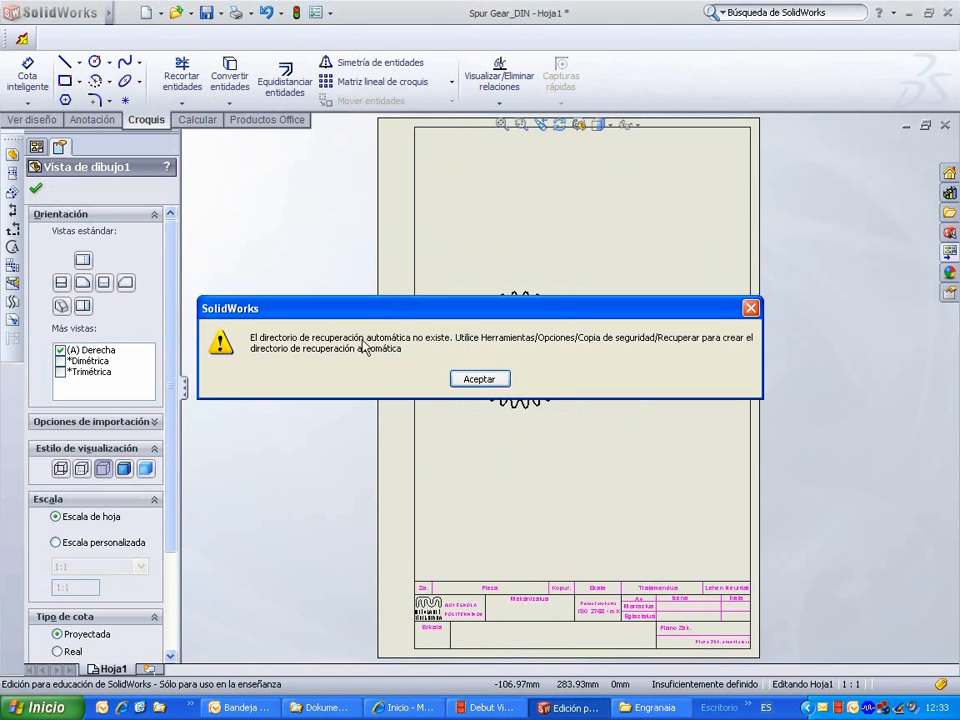
- Accept the placed gear view and create section view A-A along a vertical line about 96 mm long through the bore centre, right of the gear
{"action": "left_click", "coordinate": [464, 380]}
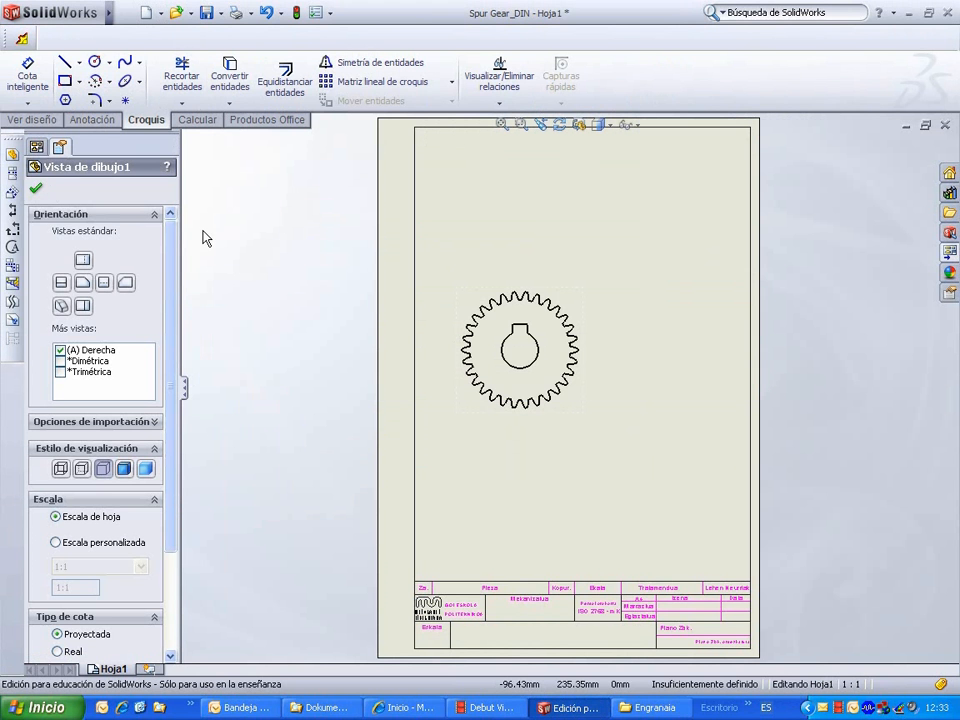
{"action": "left_click", "coordinate": [36, 190]}
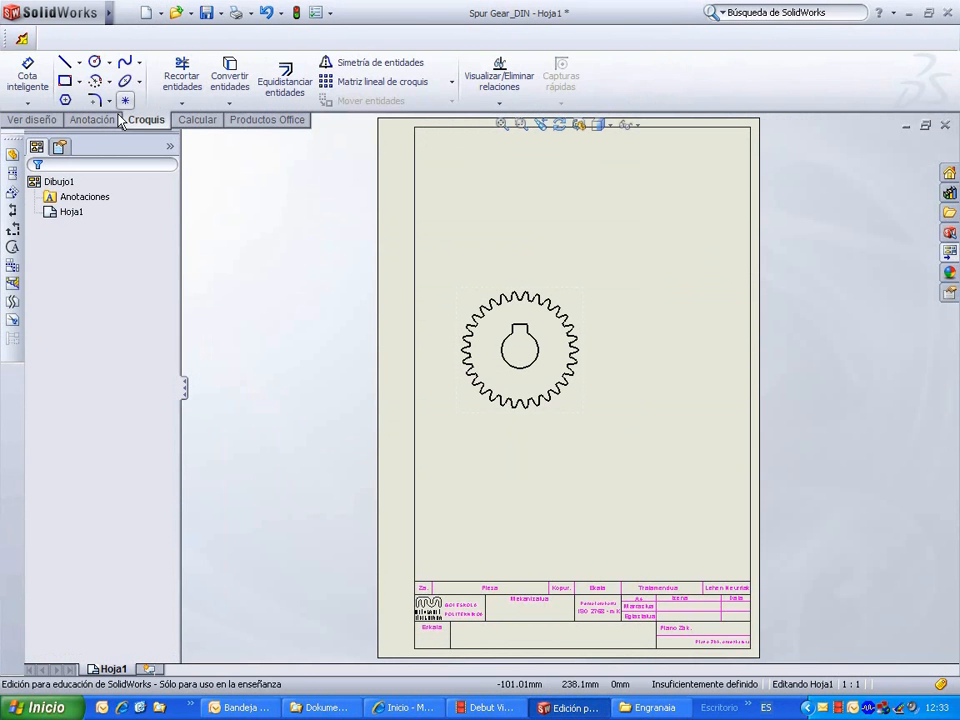
{"action": "left_click", "coordinate": [33, 120]}
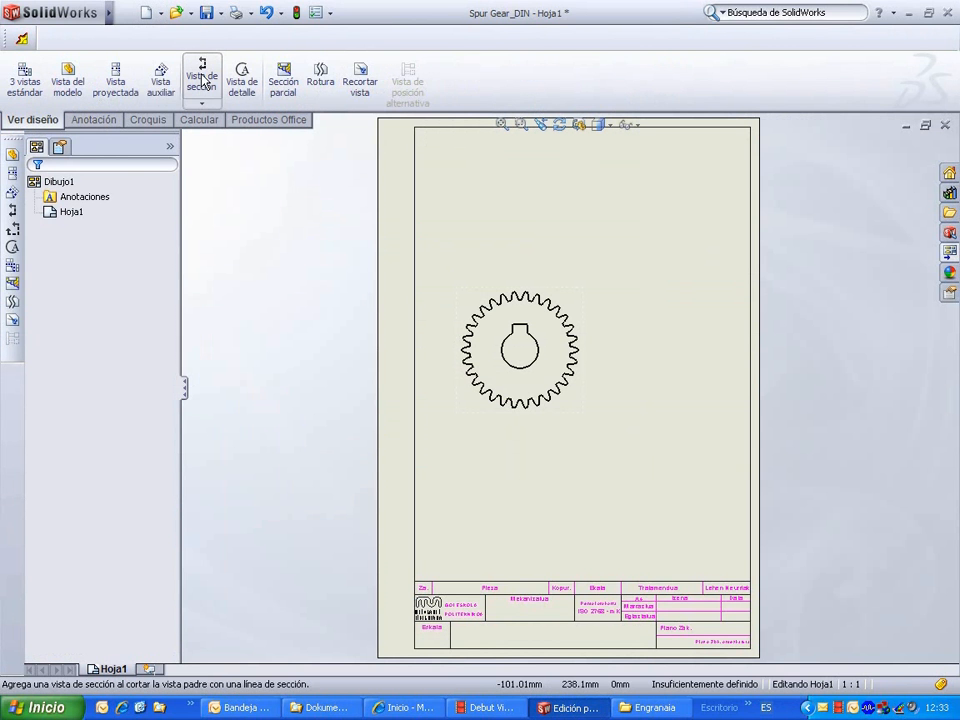
{"action": "left_click", "coordinate": [203, 80]}
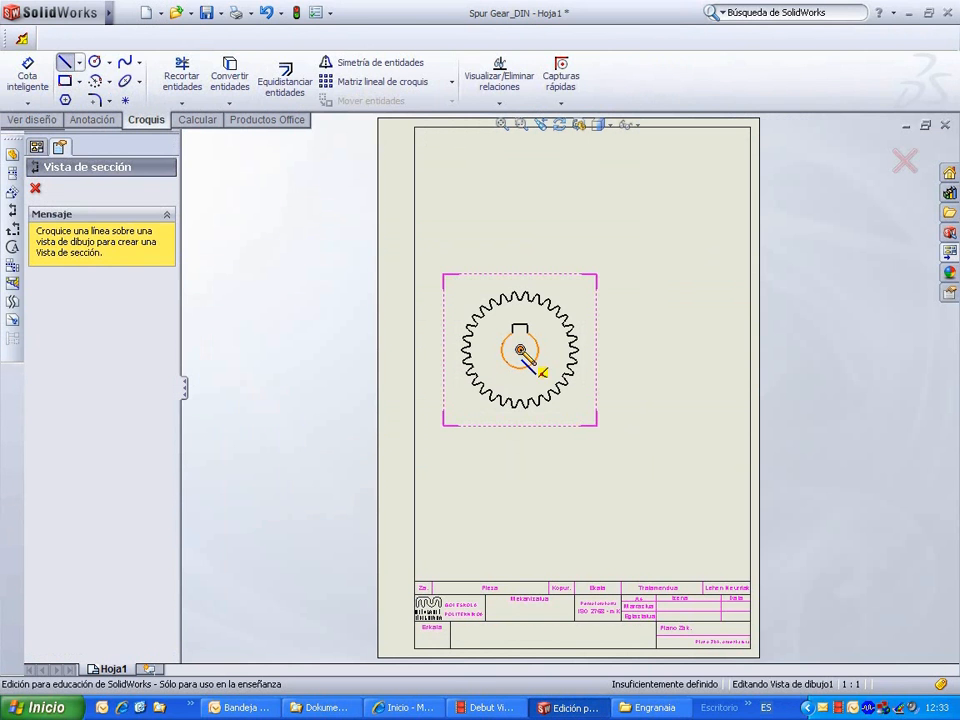
{"action": "left_click", "coordinate": [519, 431]}
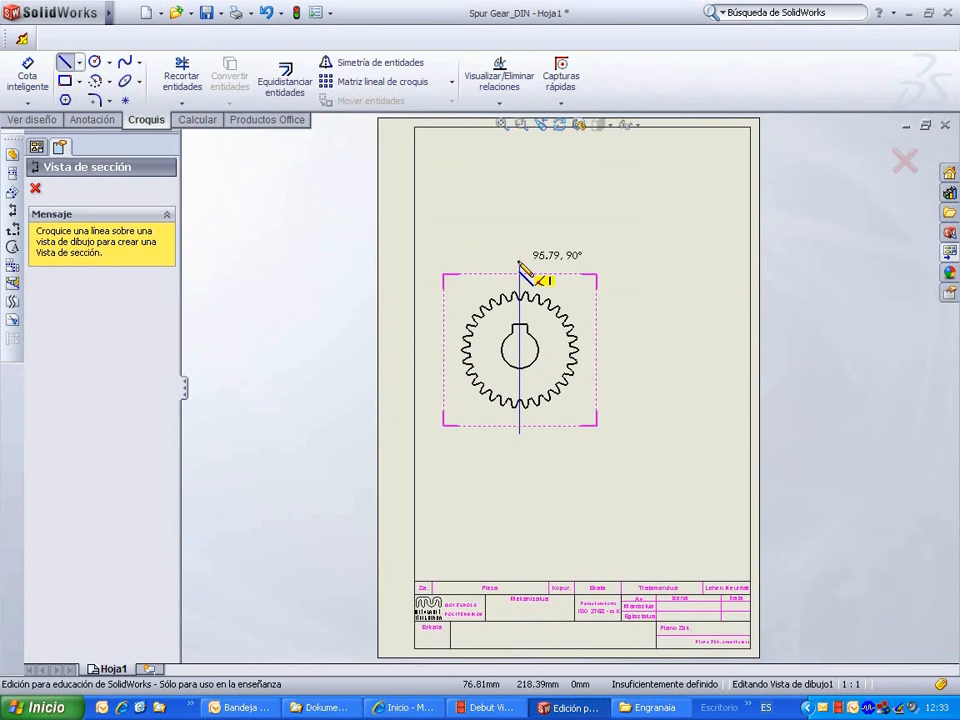
{"action": "left_click", "coordinate": [519, 263]}
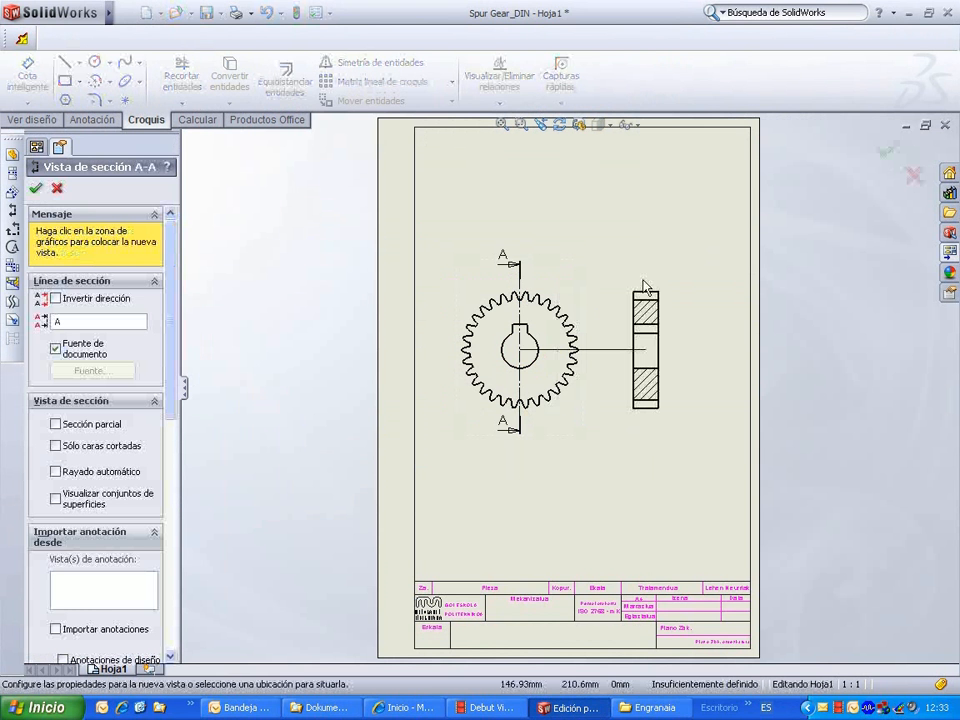
{"action": "left_click", "coordinate": [630, 300]}
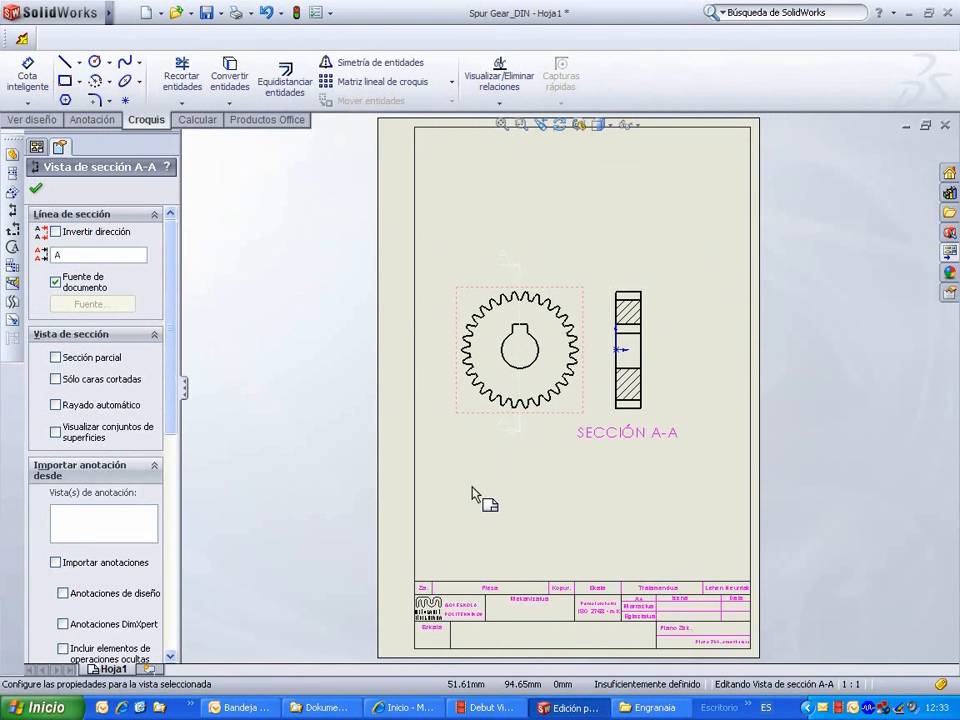
{"action": "left_click", "coordinate": [36, 189]}
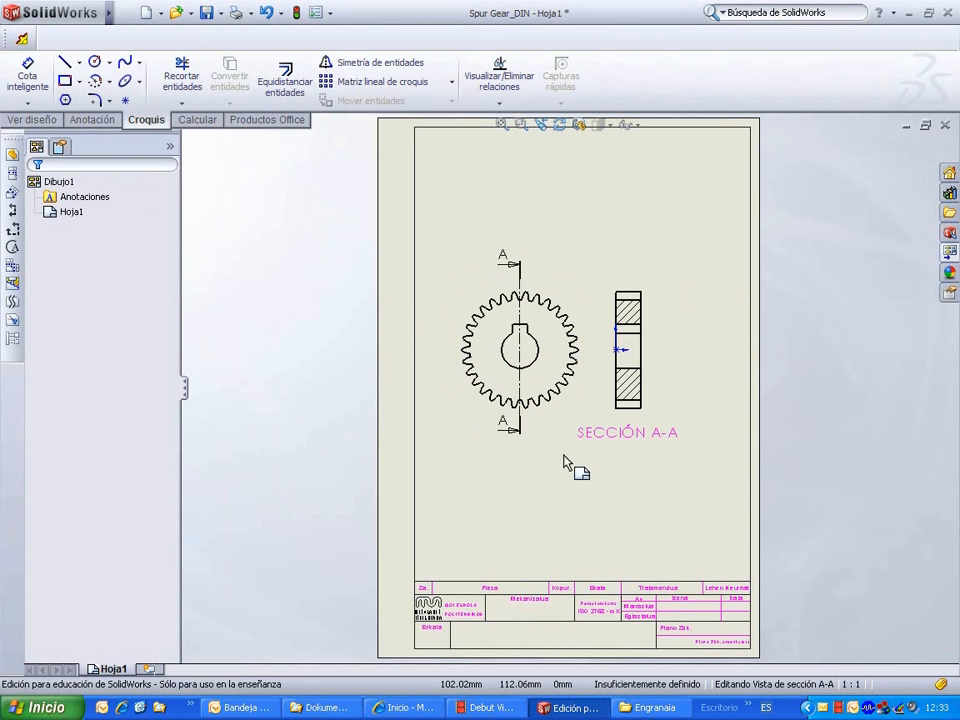
- Close the drawing, saving its changes as Spur Gear_DIN.SLDDRW in the Engranaia folder
{"action": "left_click", "coordinate": [944, 125]}
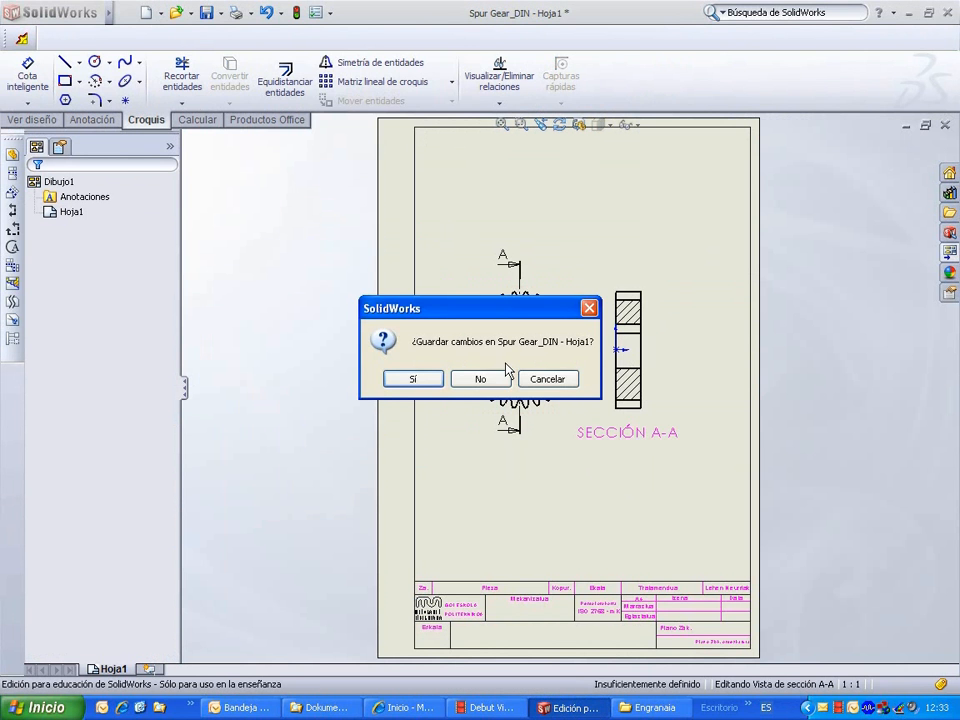
{"action": "left_click", "coordinate": [464, 383]}
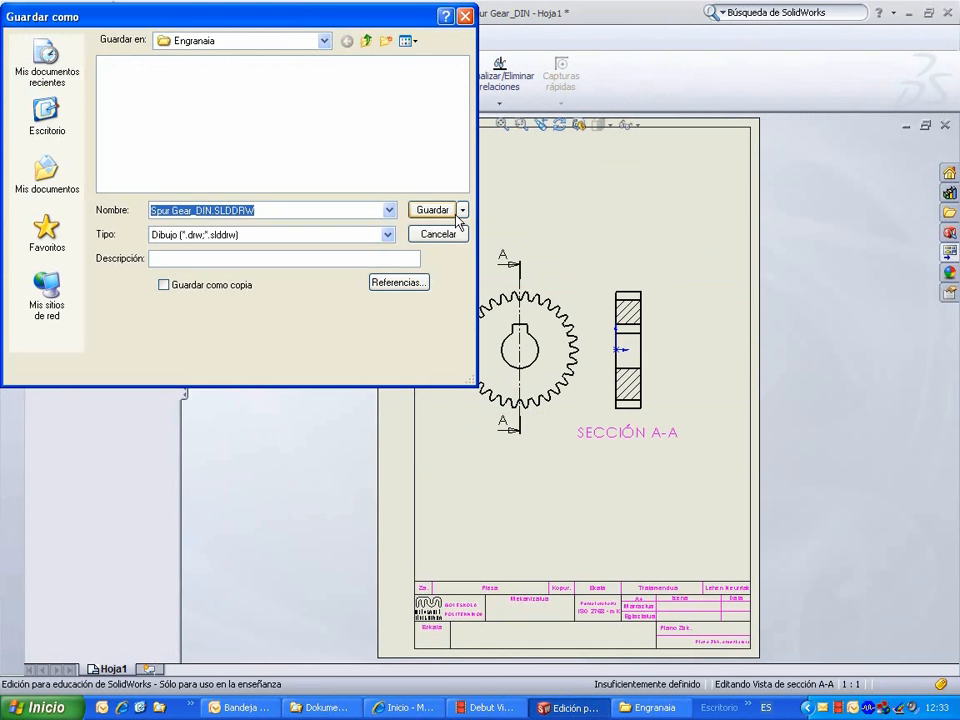
{"action": "left_click", "coordinate": [452, 213]}
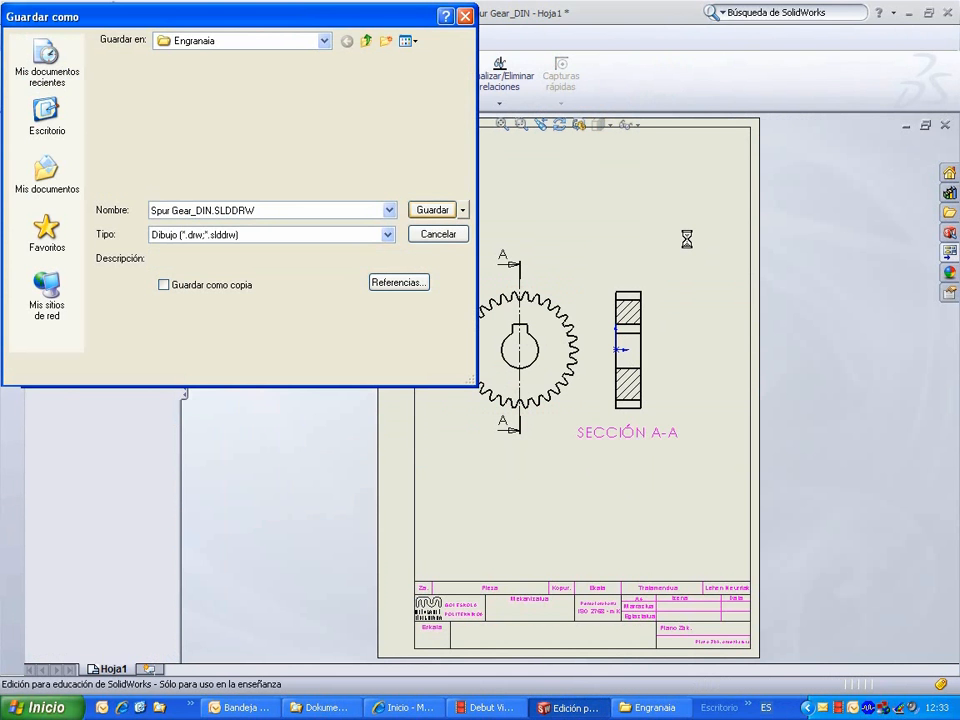